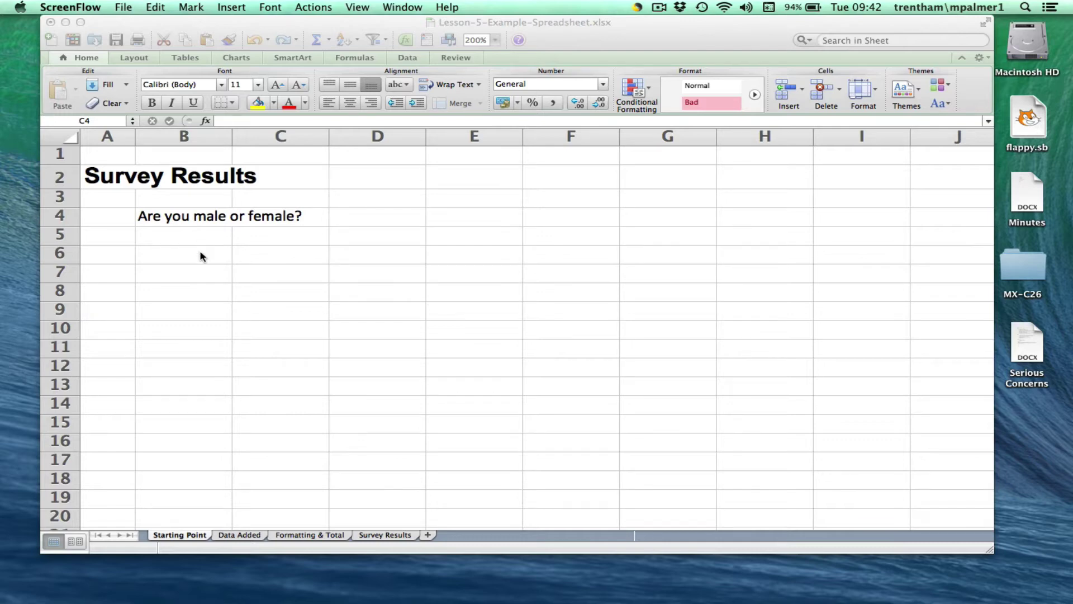
# Enter the answer labels Male in cell B6 and Female in cell B7 below the gender question
pyautogui.doubleClick(201, 254)
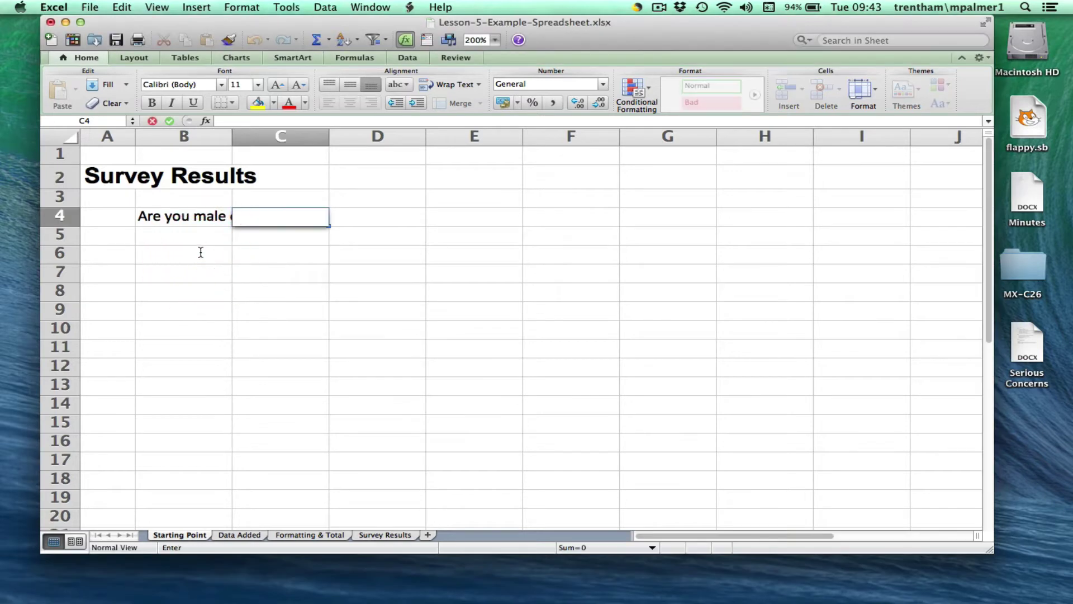
pyautogui.click(213, 260)
pyautogui.write('Male')
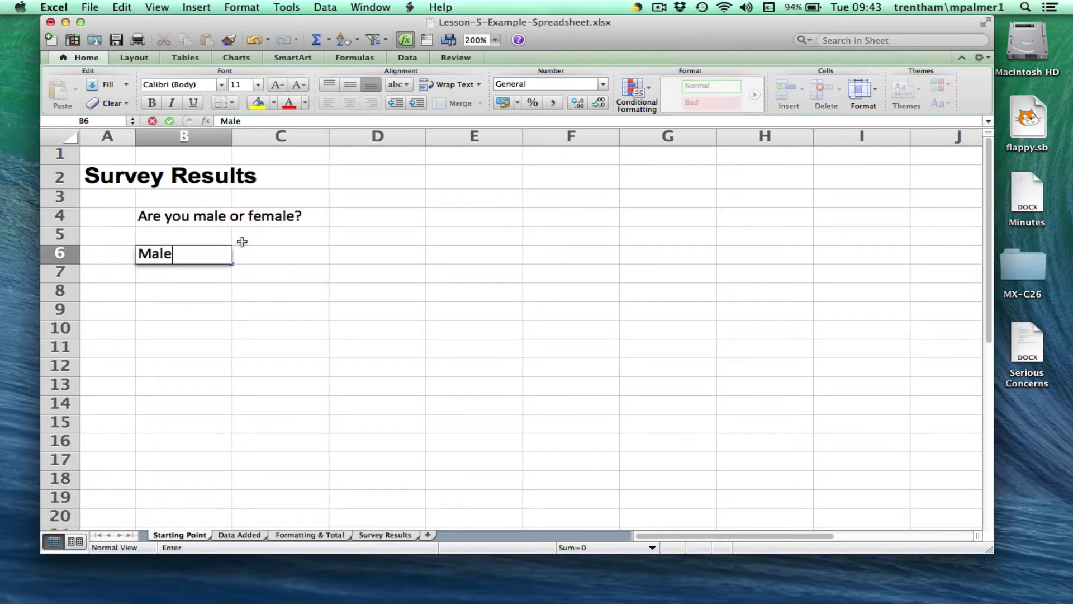
pyautogui.press('Return')
pyautogui.write('Femlae')
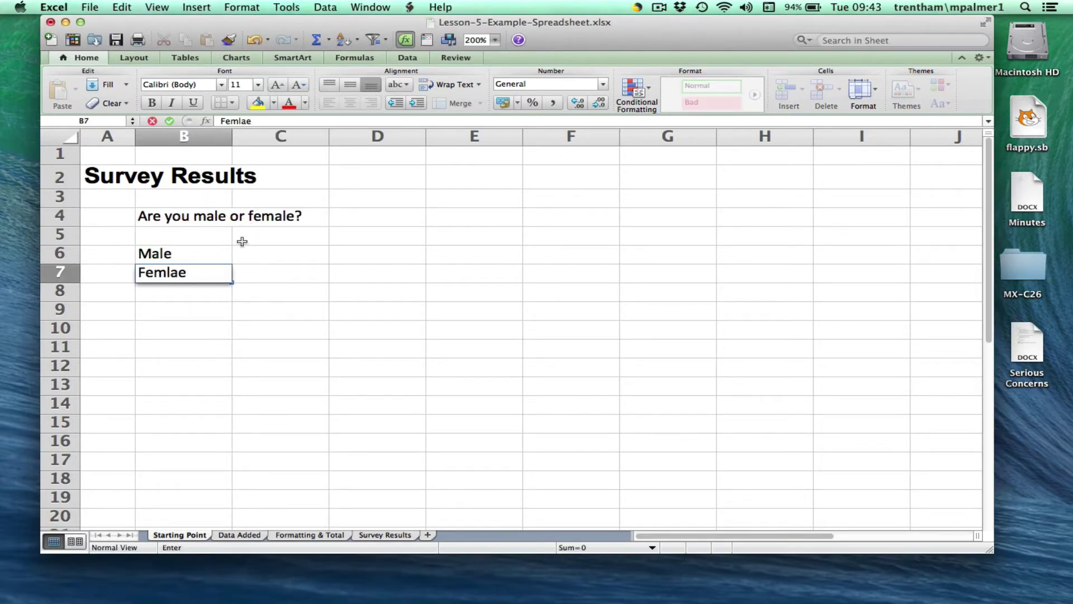
pyautogui.press('BackSpace')
pyautogui.press('BackSpace')
pyautogui.press('BackSpace')
pyautogui.write('ale')
pyautogui.press('Tab')
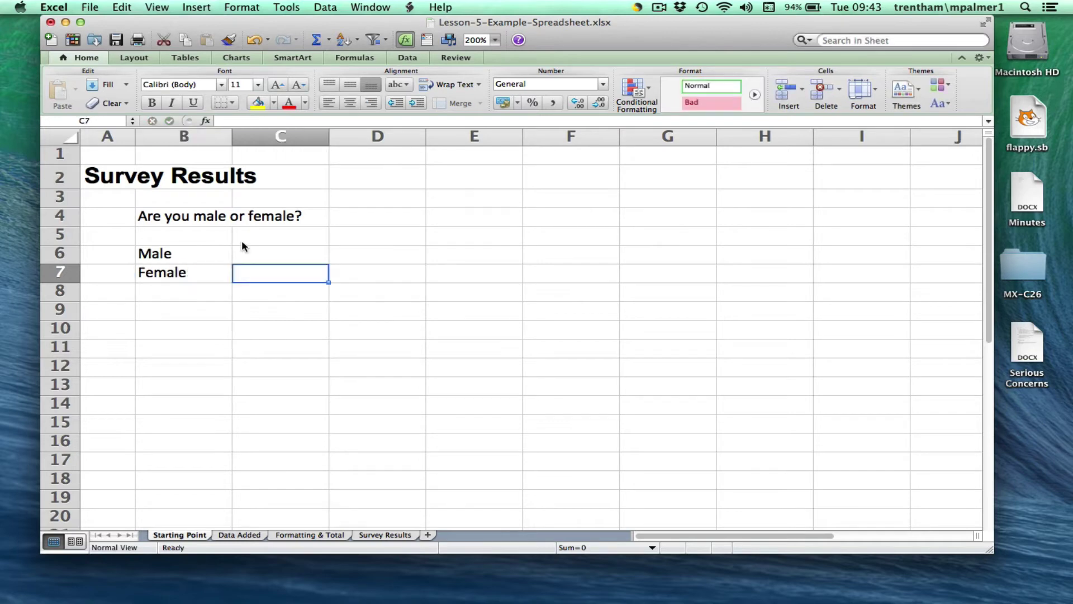
# Enter the response counts 10 for Male in C6 and 12 for Female in C7
pyautogui.press('Up')
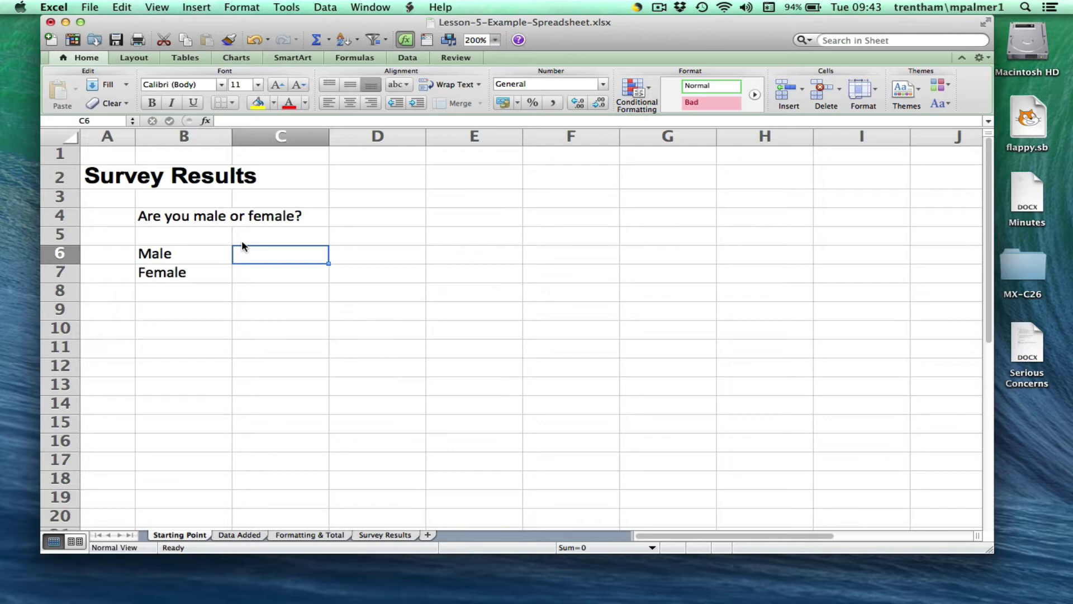
pyautogui.write('10')
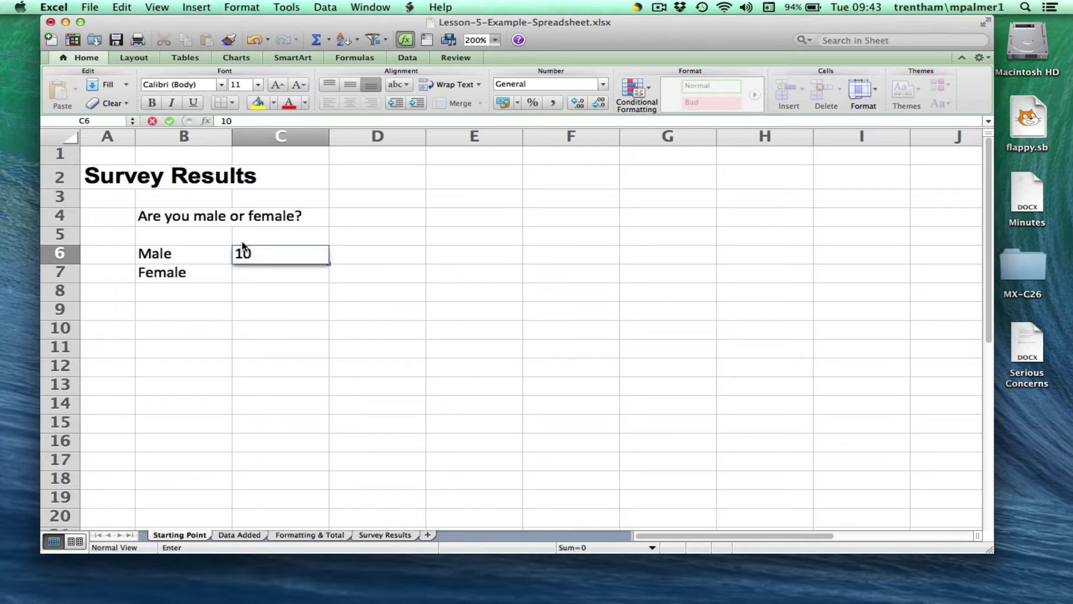
pyautogui.press('Return')
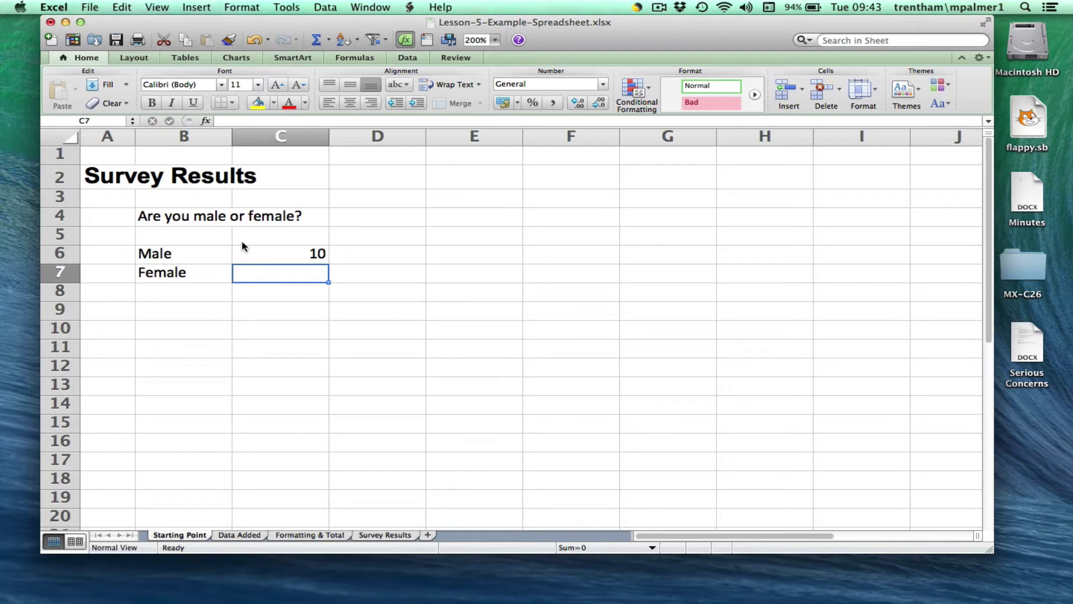
pyautogui.write('12')
pyautogui.press('Return')
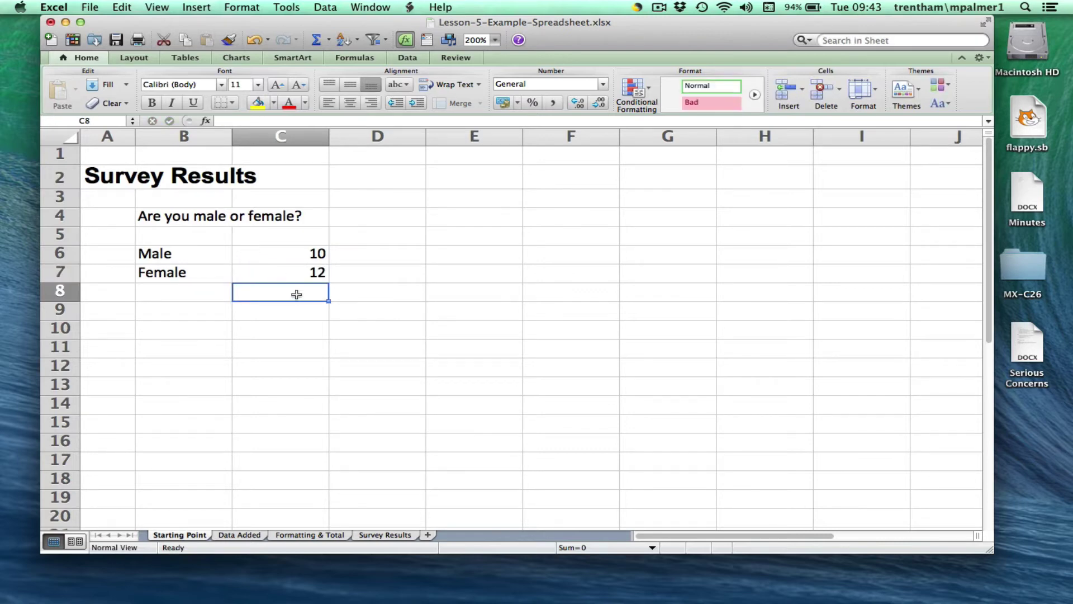
# Add the label Total in cell B8 below the Female row
pyautogui.press('Left')
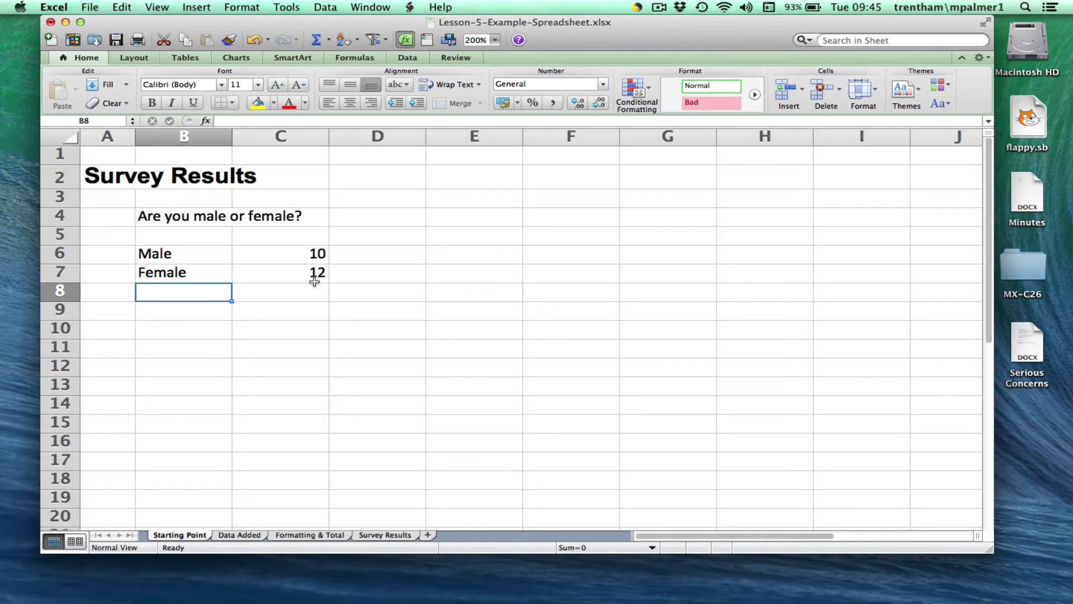
pyautogui.write('Total')
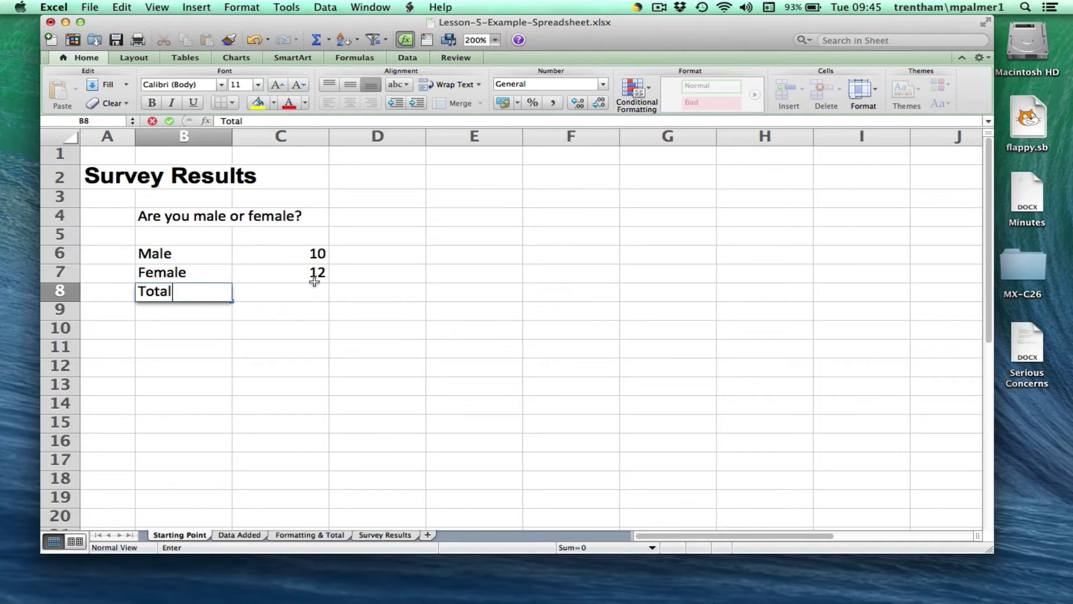
pyautogui.click(316, 286)
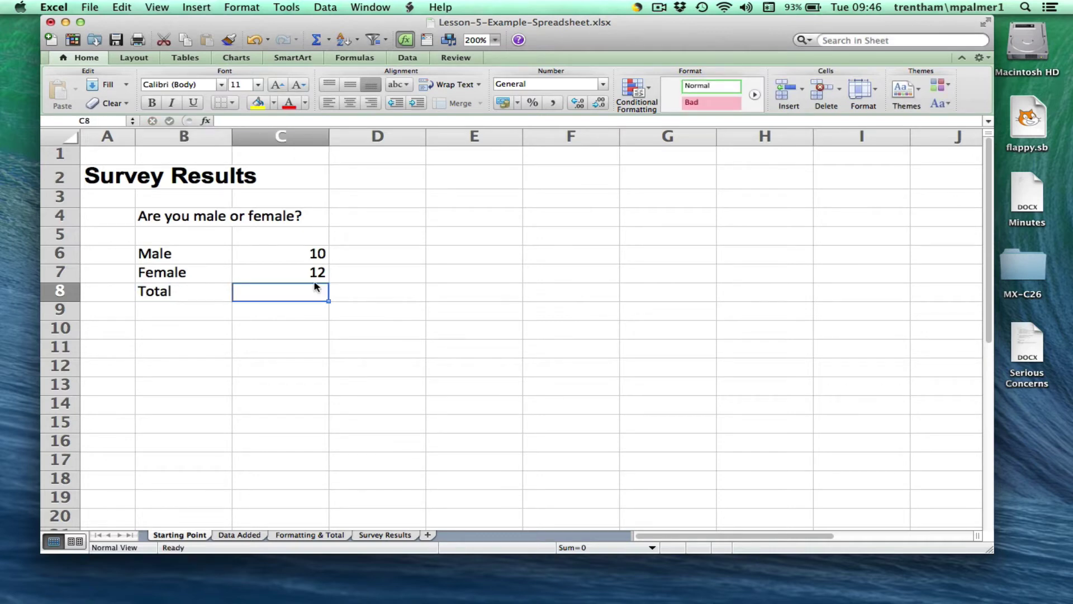
# Enter the formula =SUM(C6:C7) in cell C8 to add up the Male and Female counts
pyautogui.write('=')
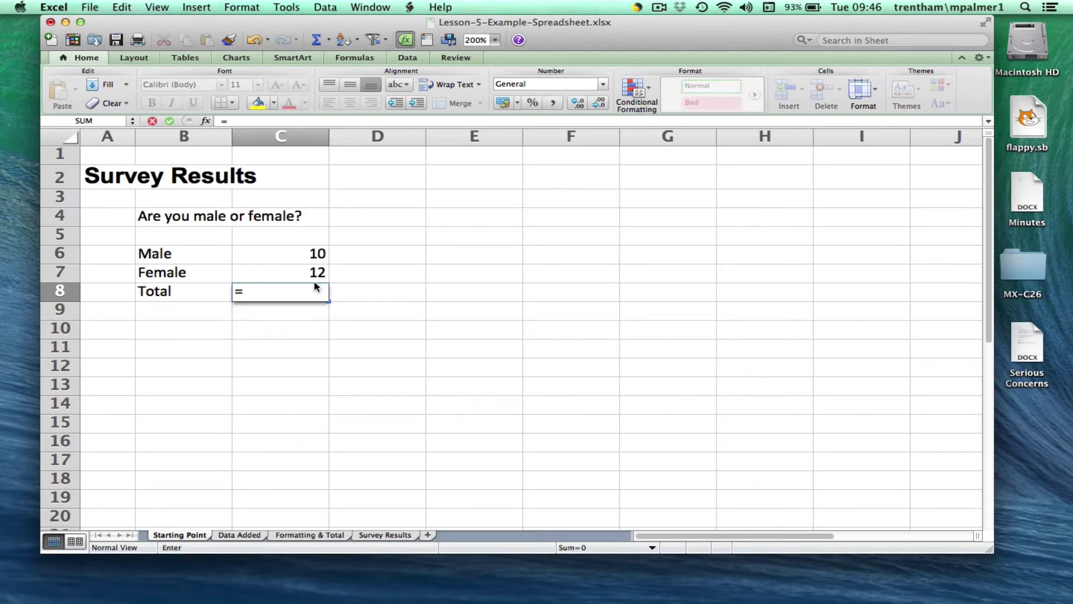
pyautogui.write('sum')
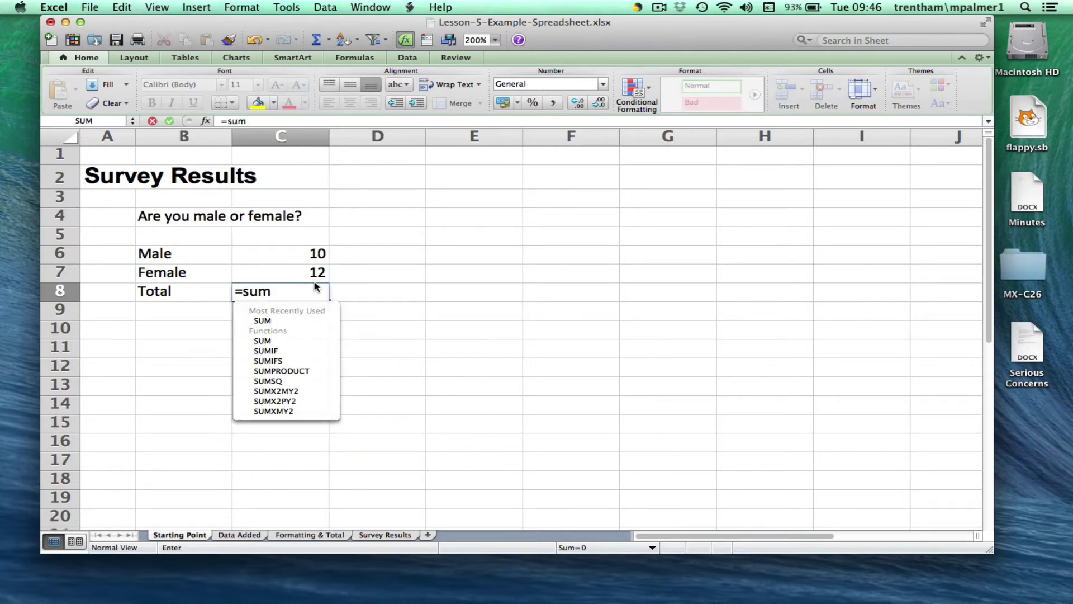
pyautogui.click(301, 341)
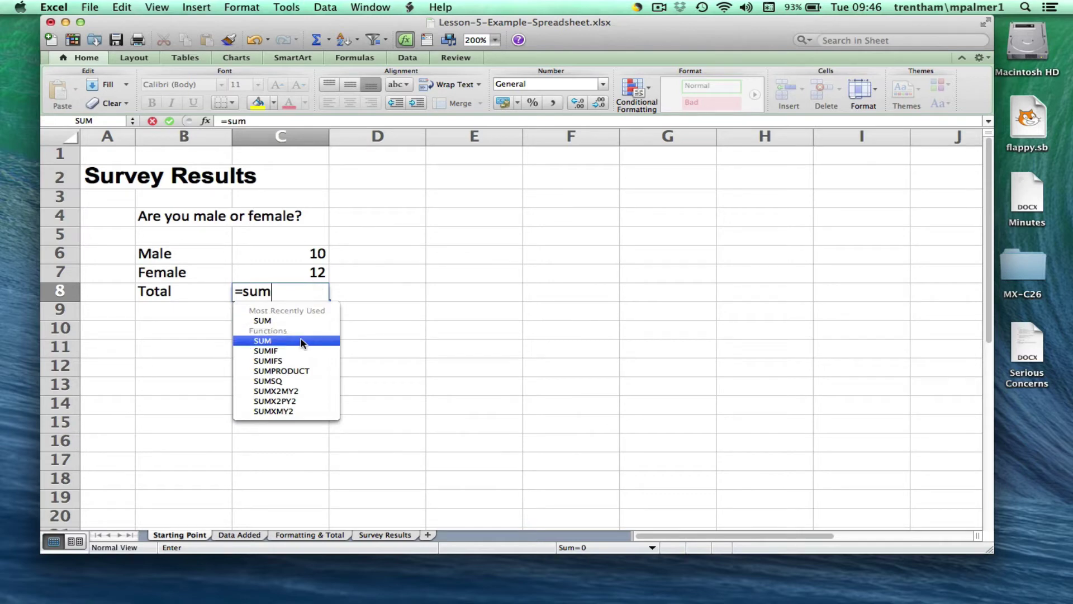
pyautogui.doubleClick(301, 341)
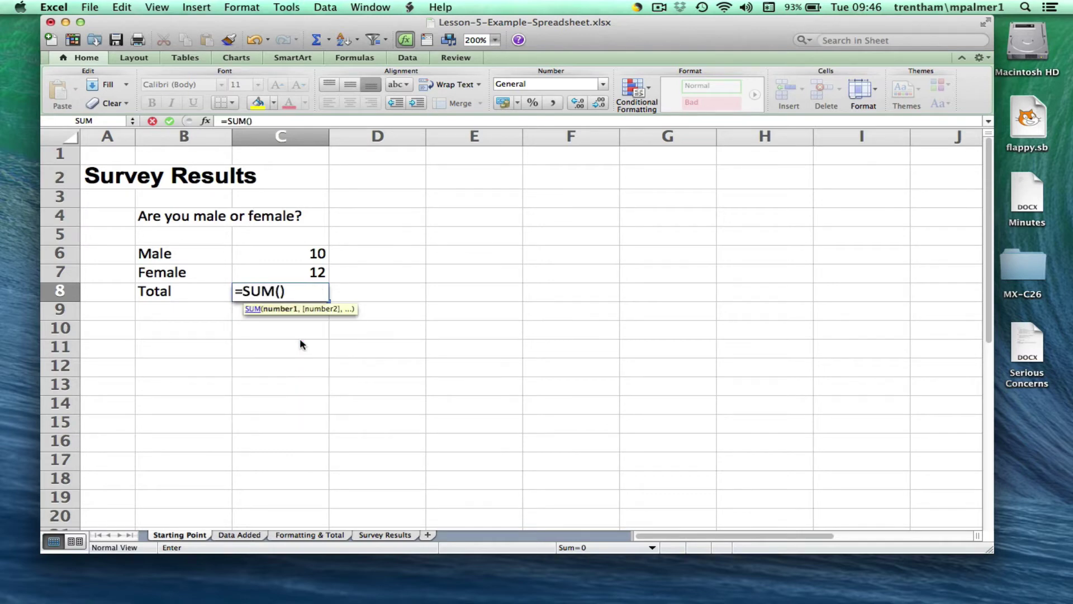
pyautogui.click(311, 251)
pyautogui.moveTo(311, 251); pyautogui.dragTo(313, 273)
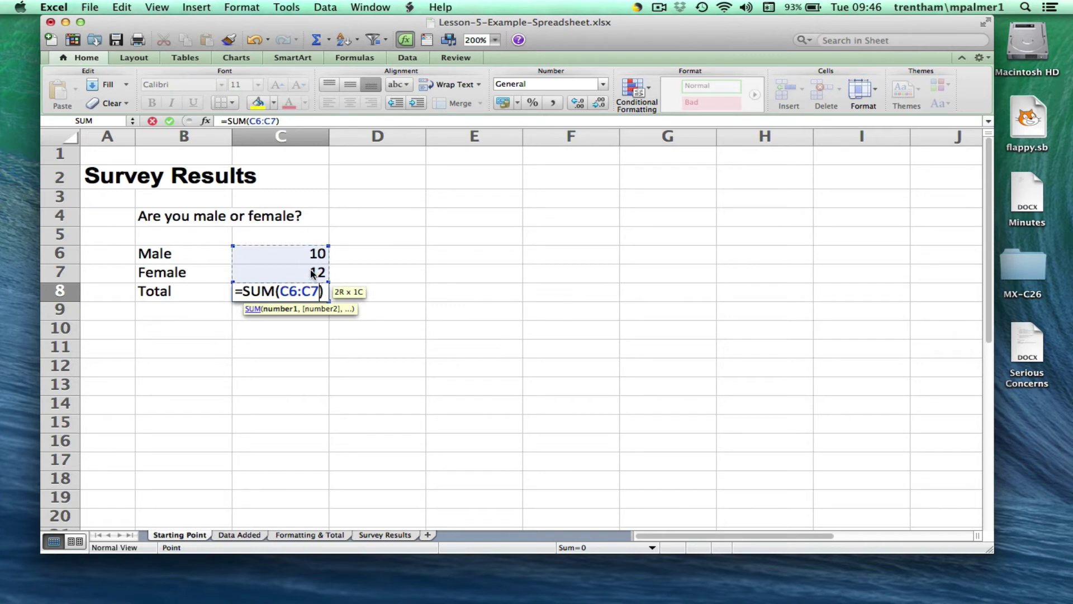
pyautogui.press('Return')
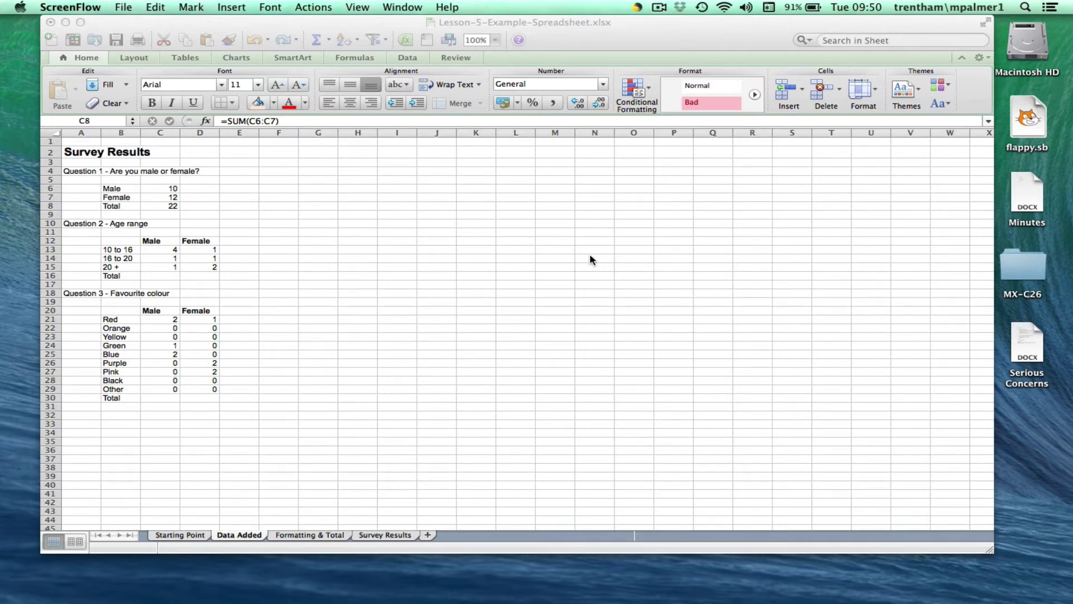
# Apply all borders to the Question 1 table in cells B6:C8 of the Data Added sheet
pyautogui.click(170, 204)
pyautogui.moveTo(124, 189); pyautogui.dragTo(168, 204)
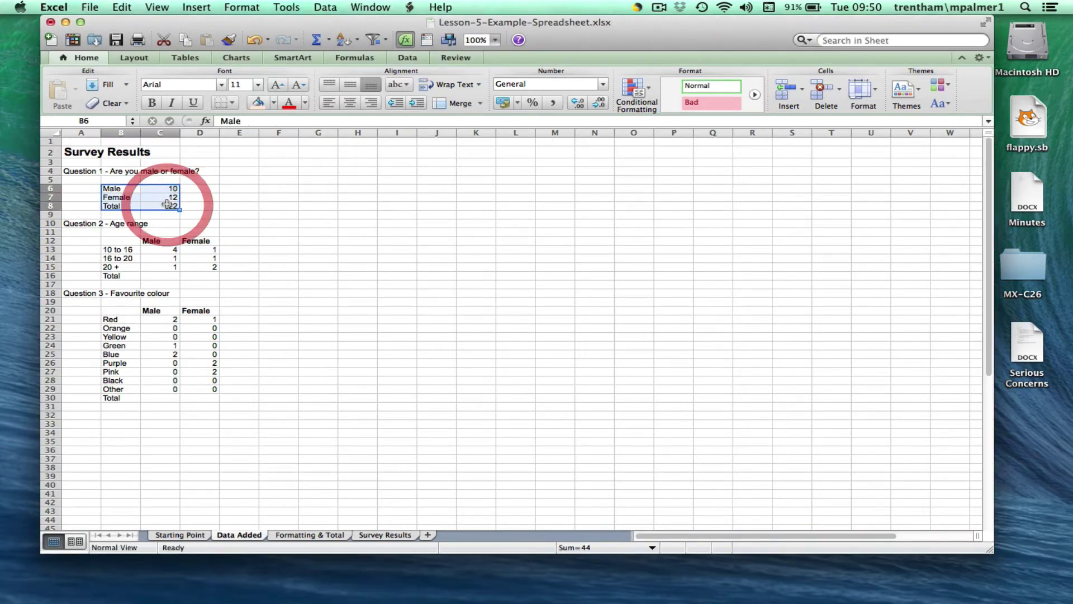
pyautogui.click(233, 103)
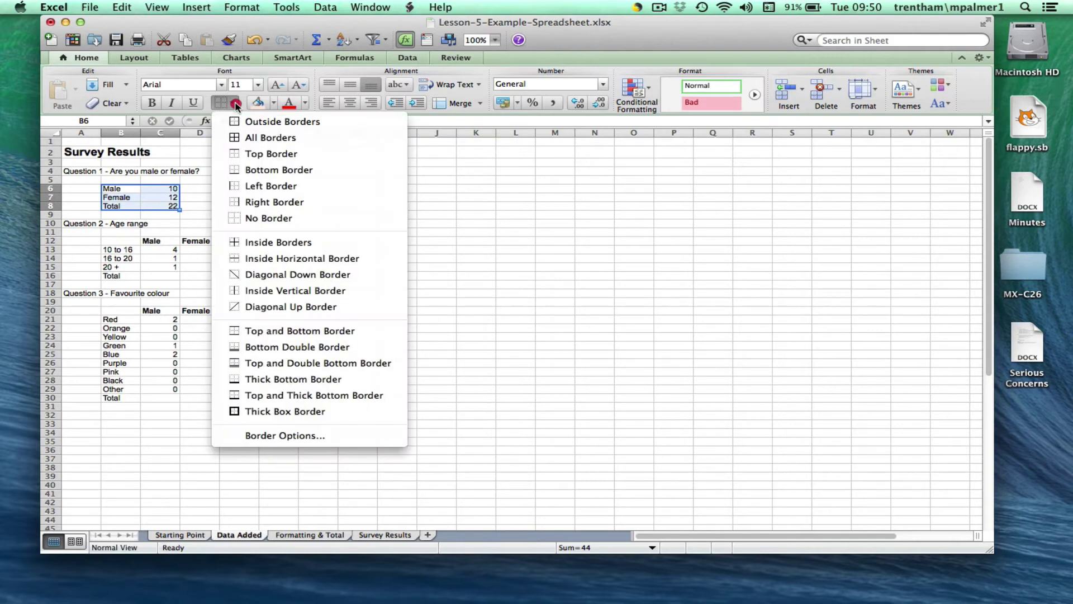
pyautogui.click(255, 140)
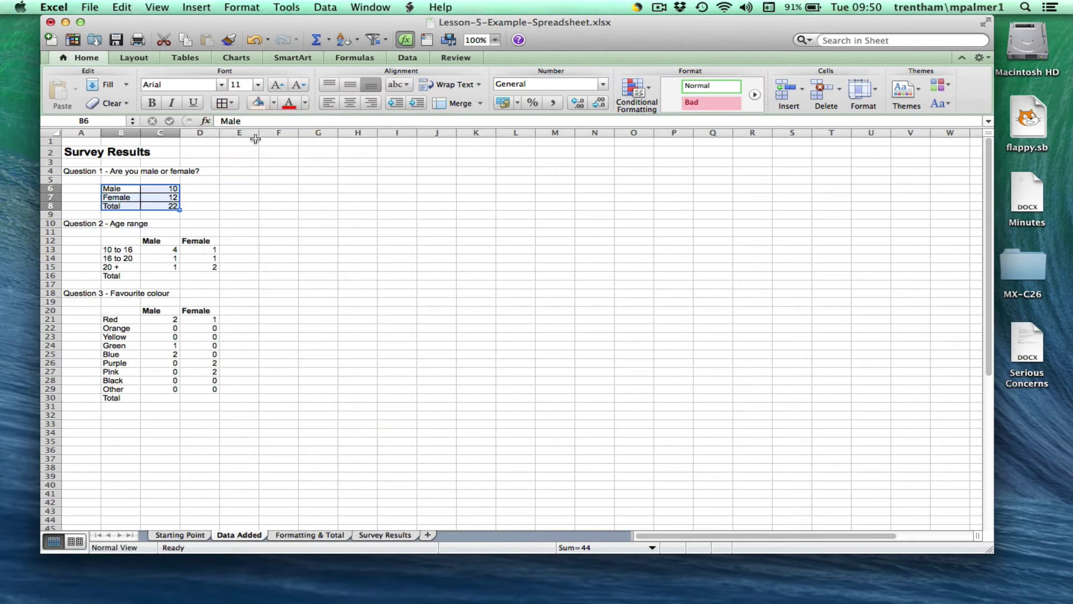
pyautogui.click(274, 186)
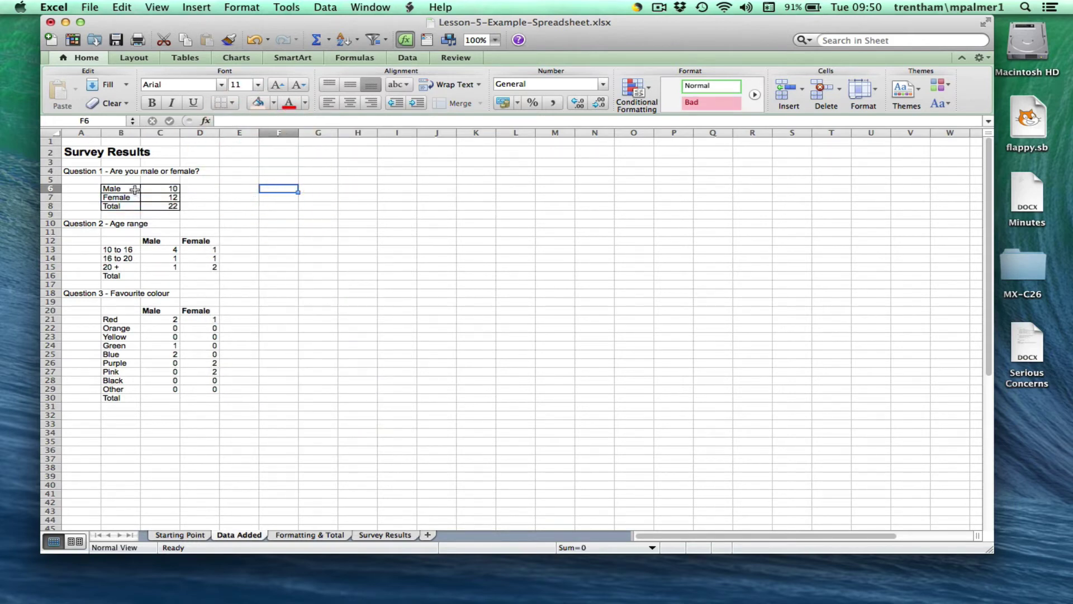
# Fill the Question 1 label cells B6:B8 with the orange theme colour
pyautogui.moveTo(134, 190); pyautogui.dragTo(135, 206)
pyautogui.click(273, 103)
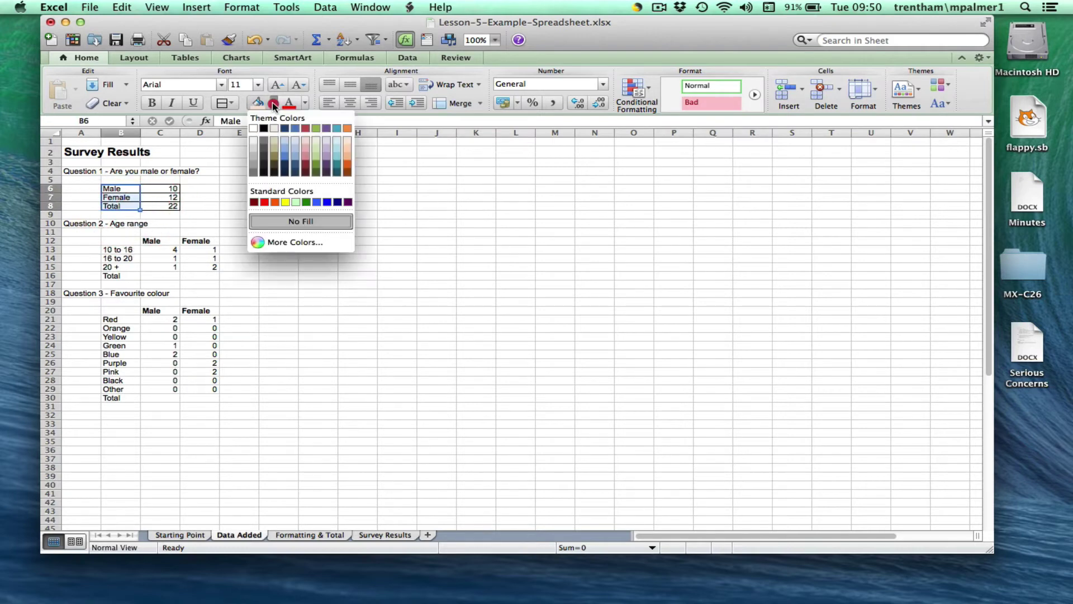
pyautogui.click(347, 129)
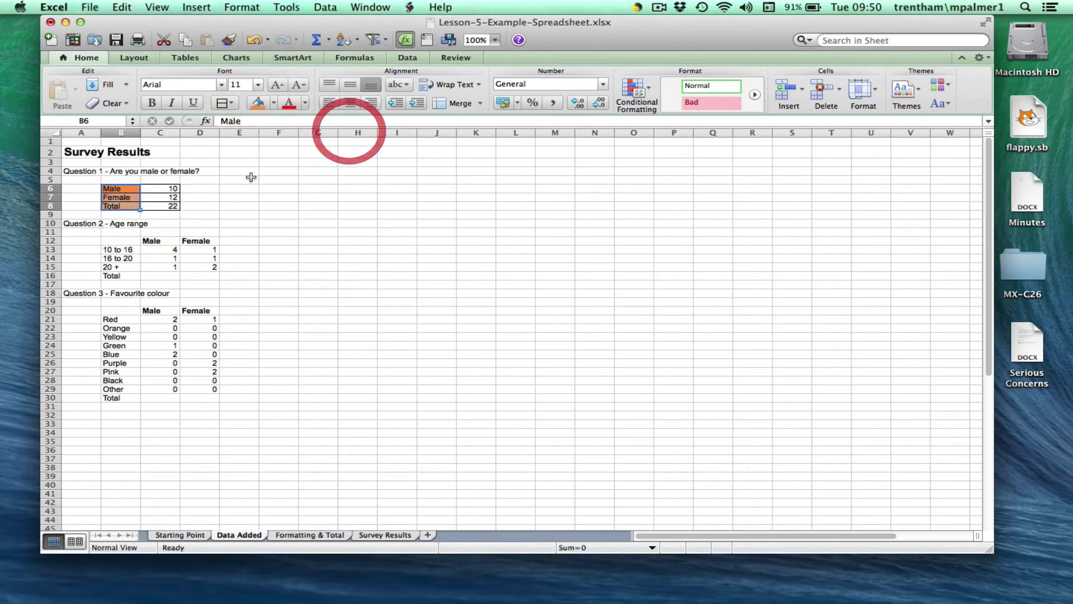
# Fill the Question 1 value cells C6:C8 with the lightest tint of the orange theme colour
pyautogui.moveTo(168, 189); pyautogui.dragTo(171, 203)
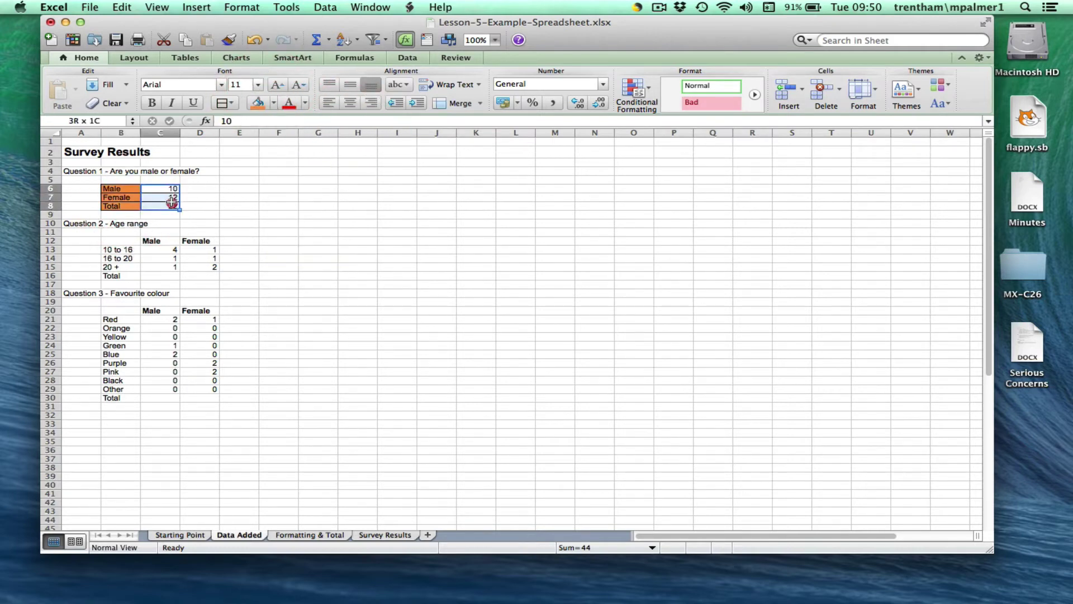
pyautogui.click(274, 103)
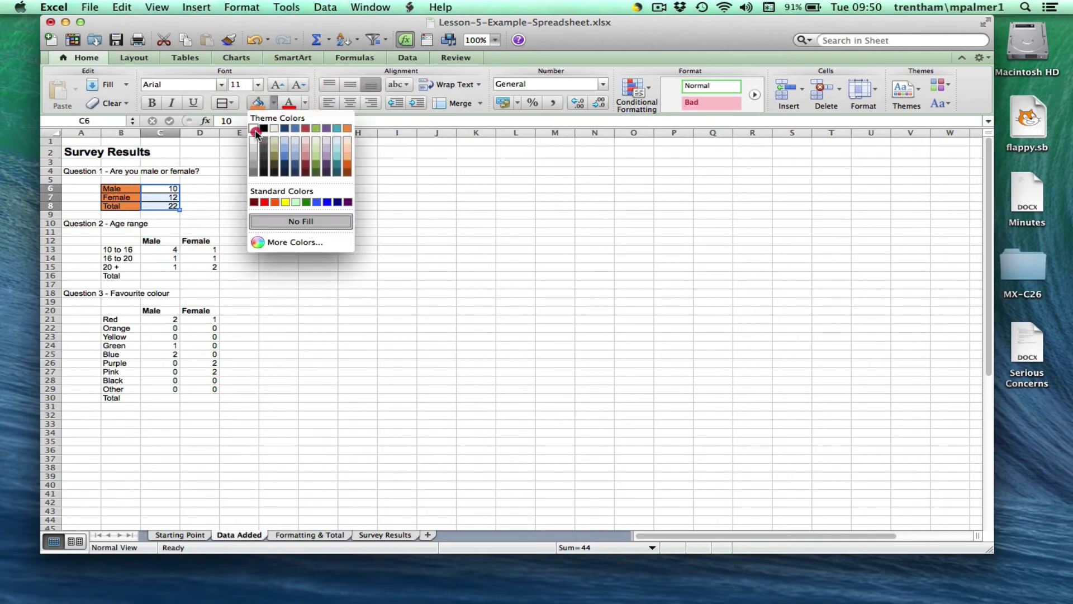
pyautogui.click(347, 139)
pyautogui.click(273, 102)
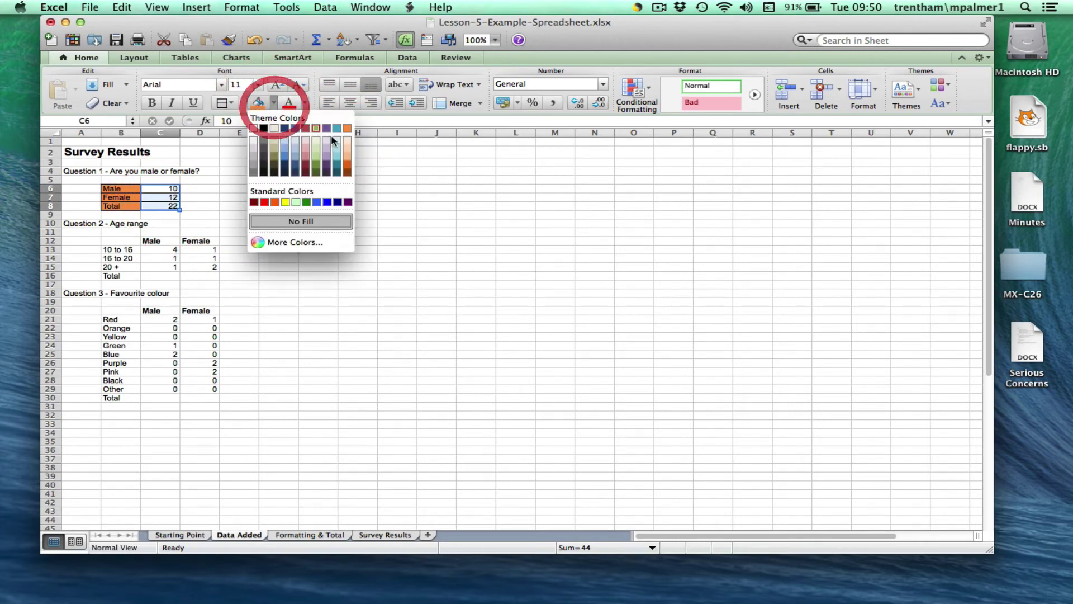
pyautogui.click(347, 139)
# Set the font of the Question 1 table, cells B6:C8, to American Typewriter
pyautogui.moveTo(115, 189); pyautogui.dragTo(164, 206)
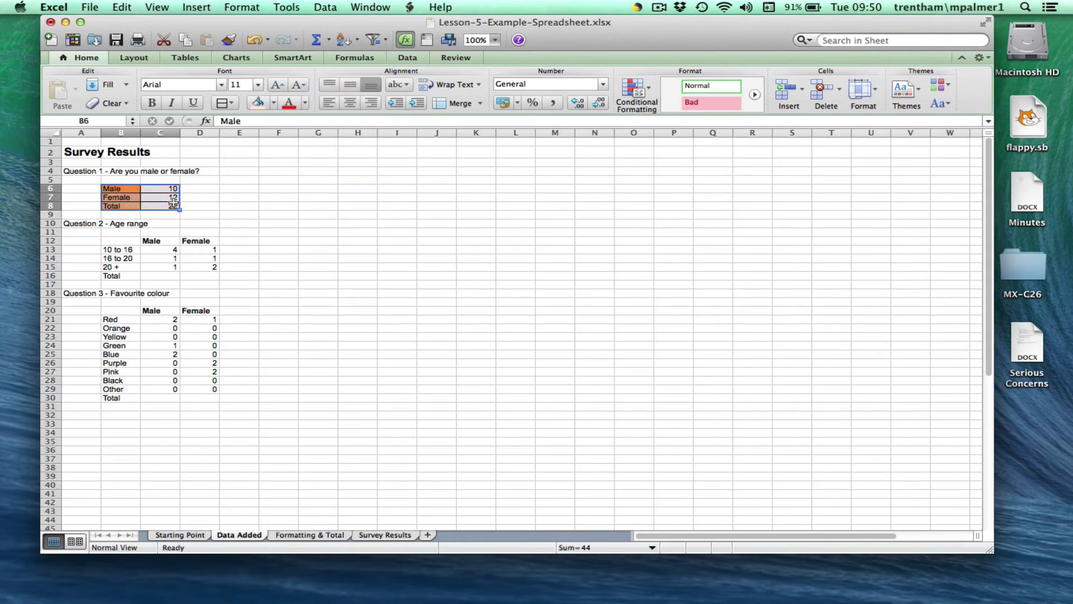
pyautogui.click(222, 84)
pyautogui.moveTo(267, 278)
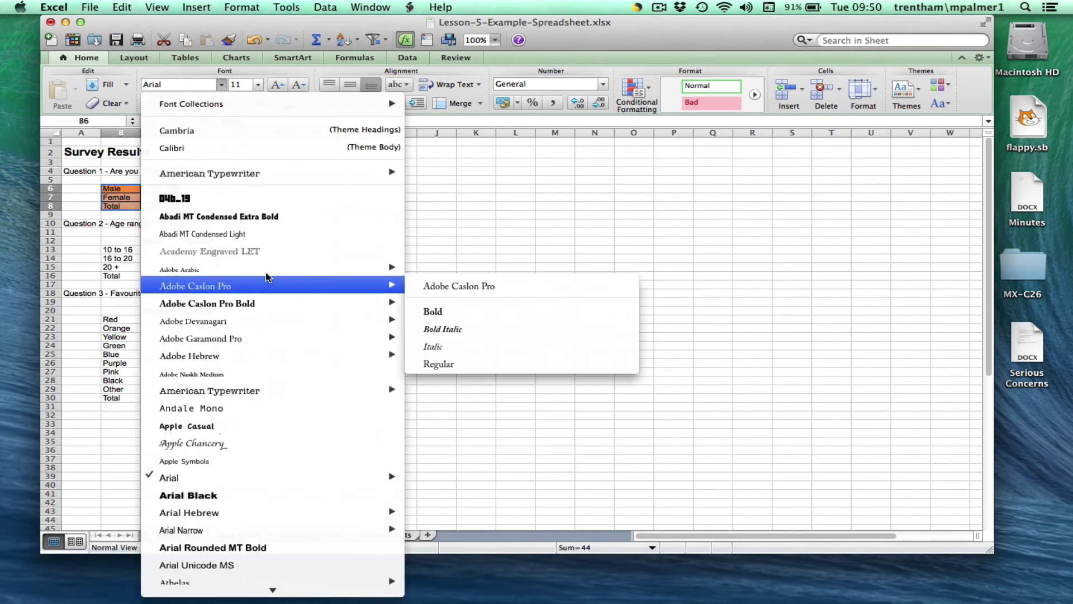
pyautogui.click(258, 390)
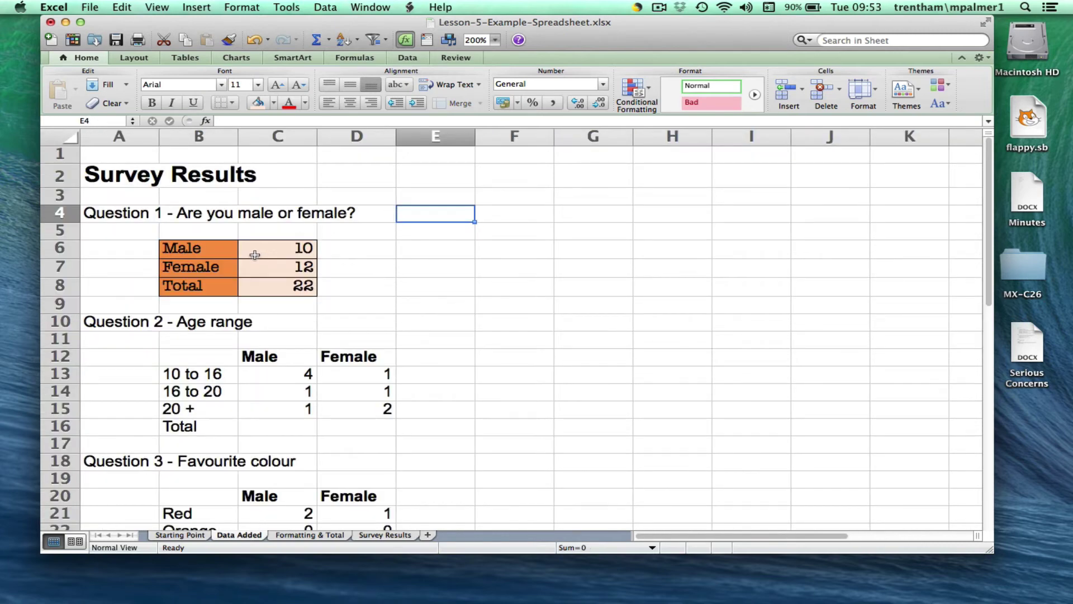
# Centre the values in C6:C8 horizontally and make the Total label in B8 bold
pyautogui.moveTo(288, 248); pyautogui.dragTo(293, 287)
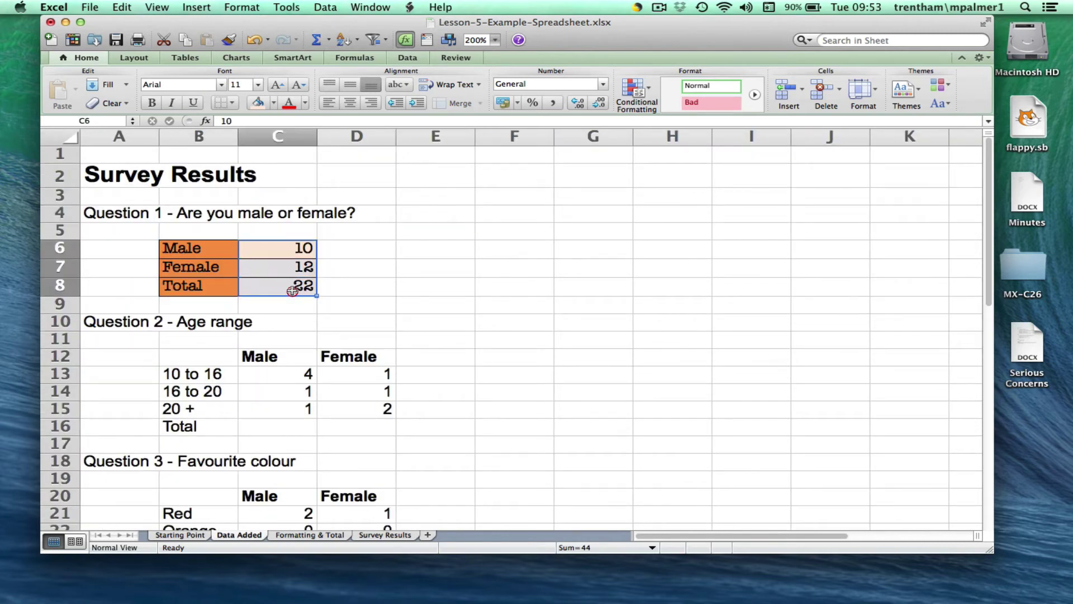
pyautogui.click(328, 103)
pyautogui.click(349, 103)
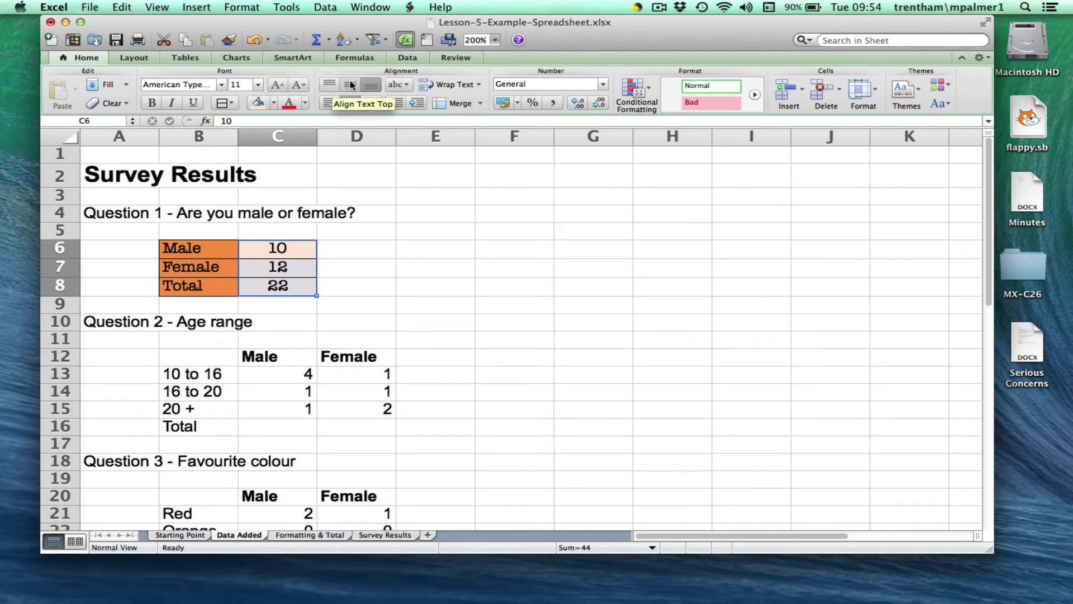
pyautogui.moveTo(199, 286); pyautogui.dragTo(198, 253)
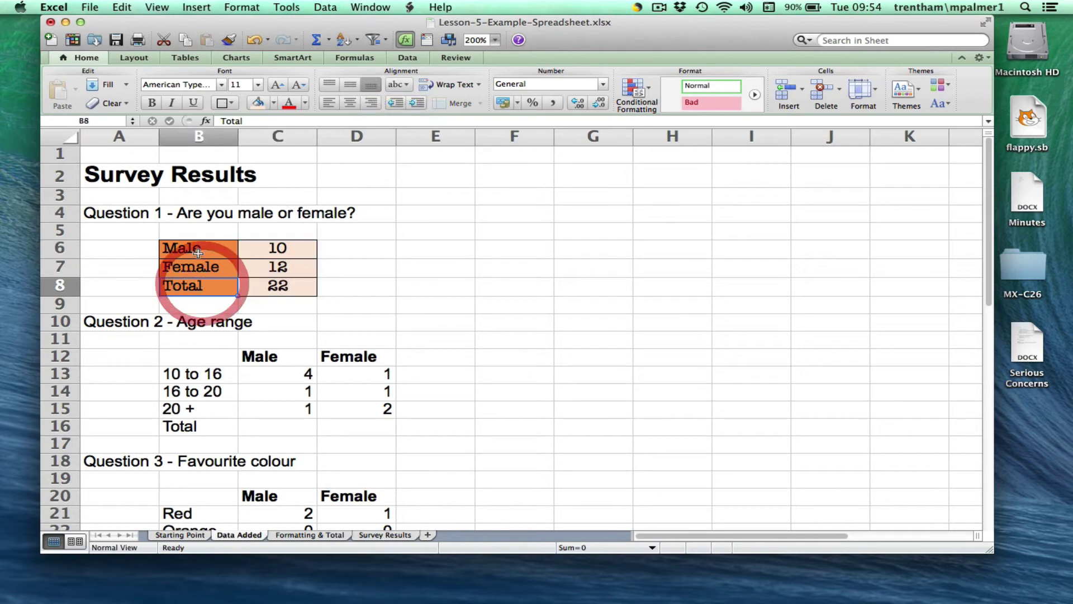
pyautogui.click(152, 103)
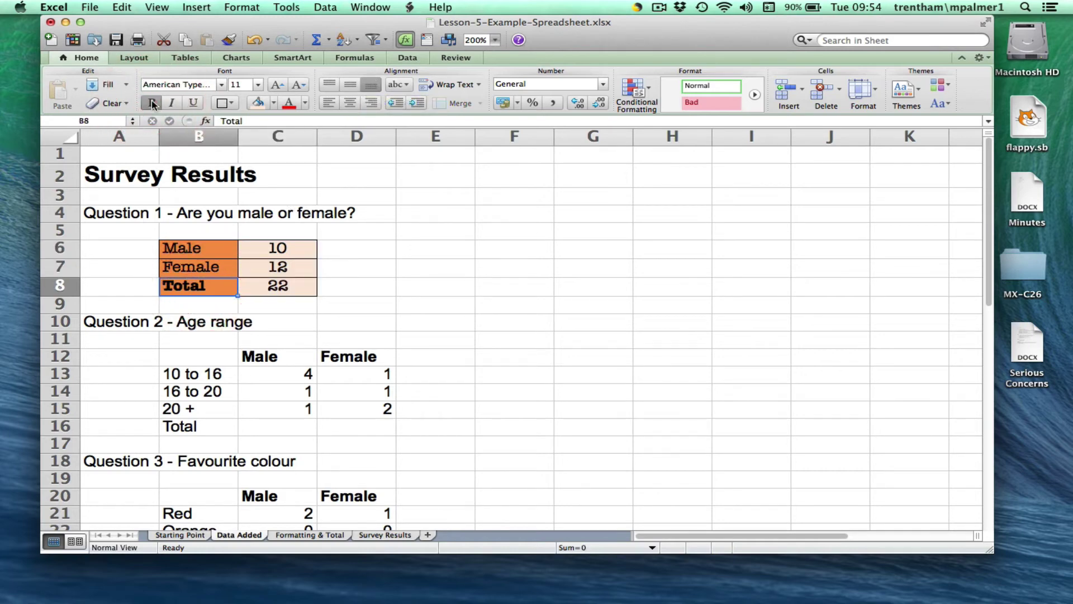
# On the Formatting & Total sheet, insert a 2-D Clustered Column chart from the Question 1 data in B6:C7
pyautogui.click(317, 535)
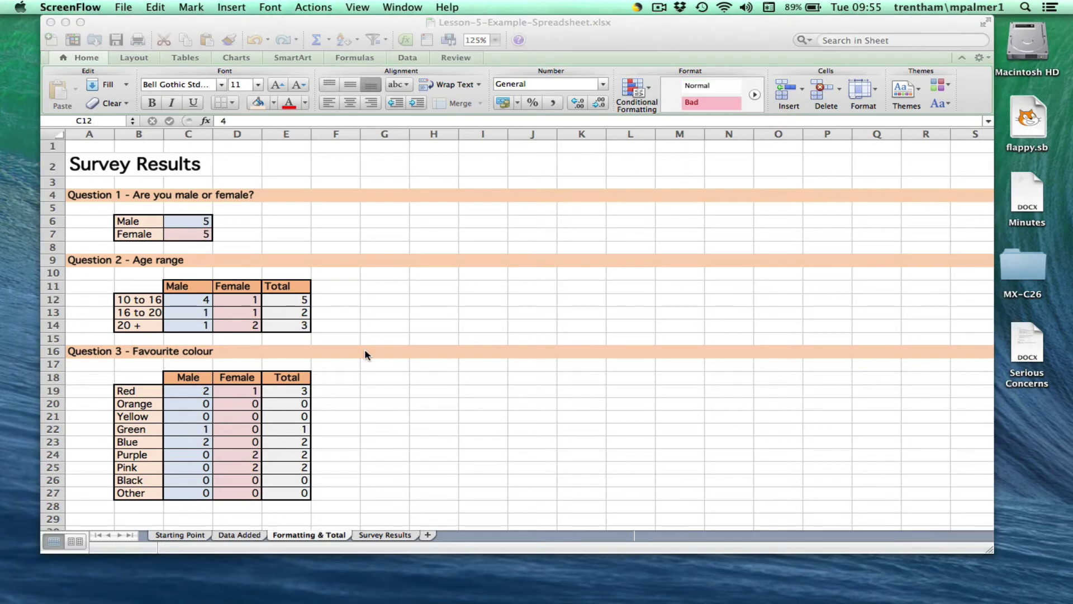
pyautogui.click(151, 223)
pyautogui.moveTo(150, 224); pyautogui.dragTo(194, 228)
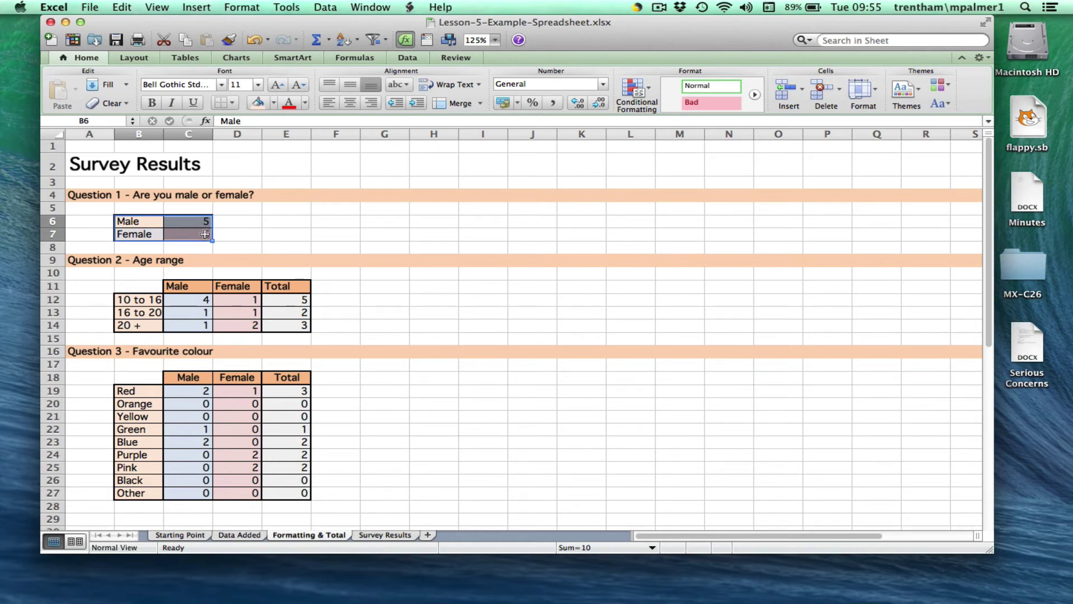
pyautogui.click(246, 57)
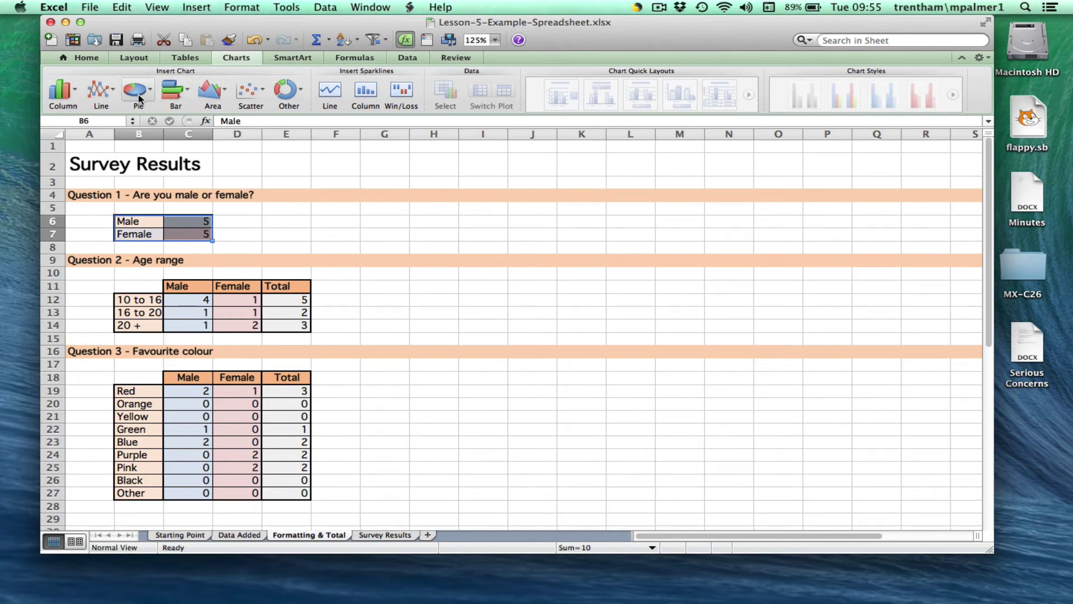
pyautogui.click(60, 94)
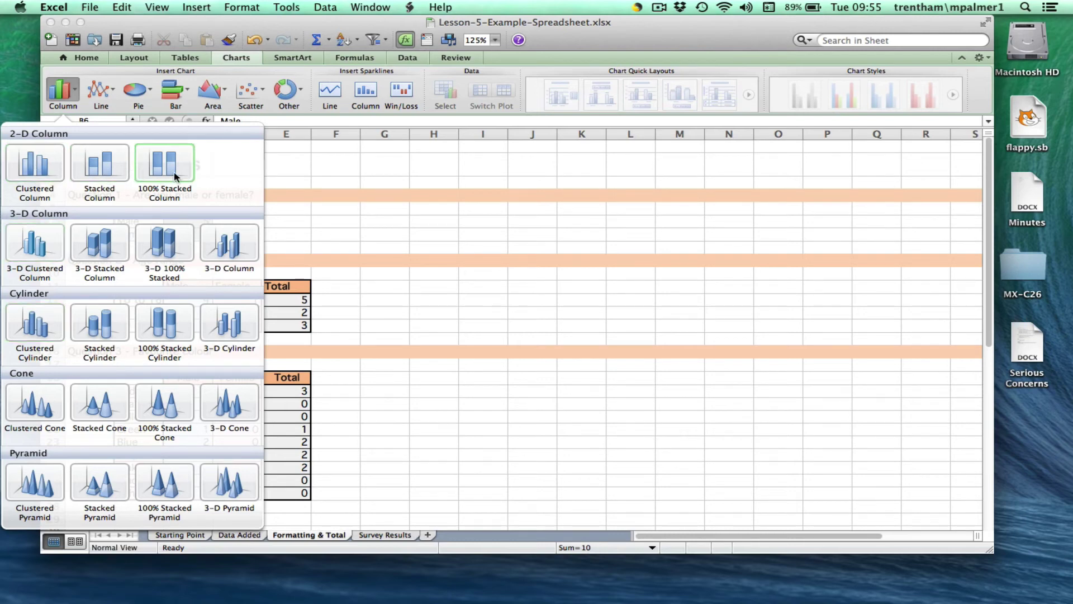
pyautogui.click(45, 166)
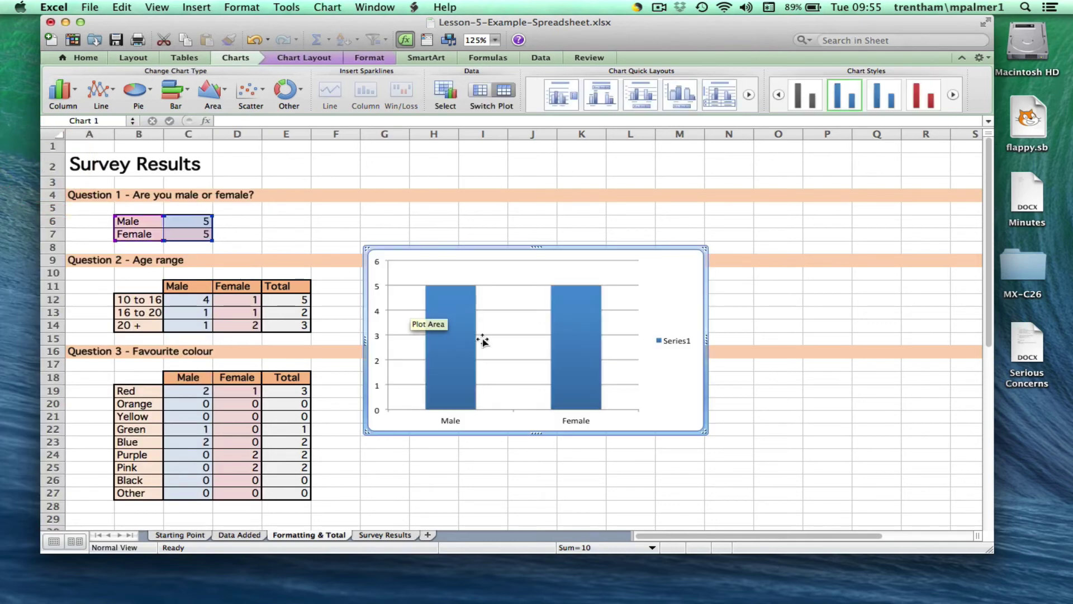
# Move the column chart up so it starts beside the Question 1 heading, and delete its legend
pyautogui.moveTo(557, 248); pyautogui.dragTo(571, 189)
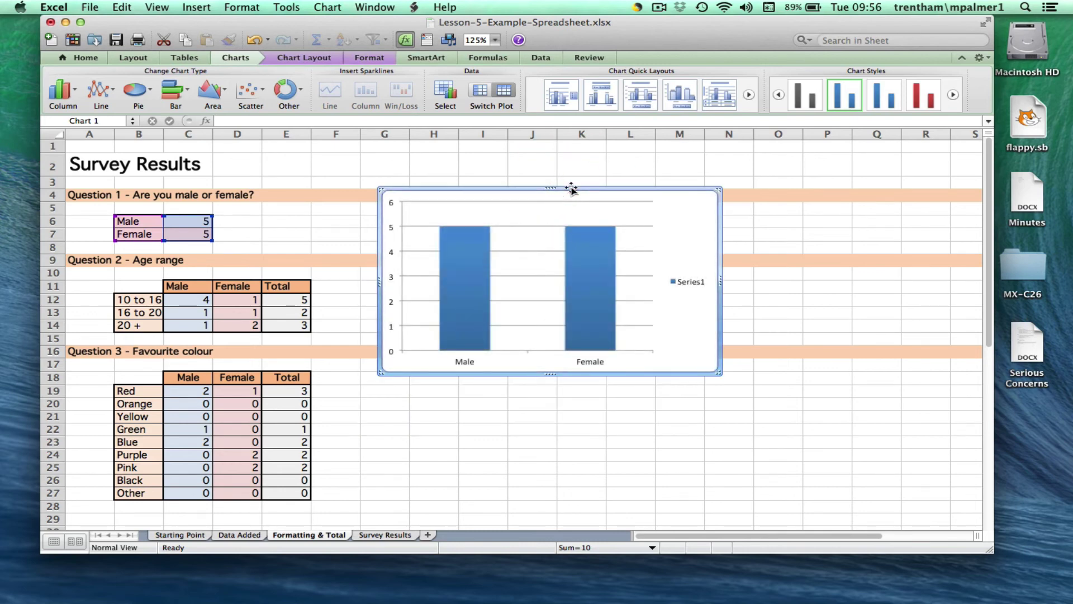
pyautogui.click(702, 289)
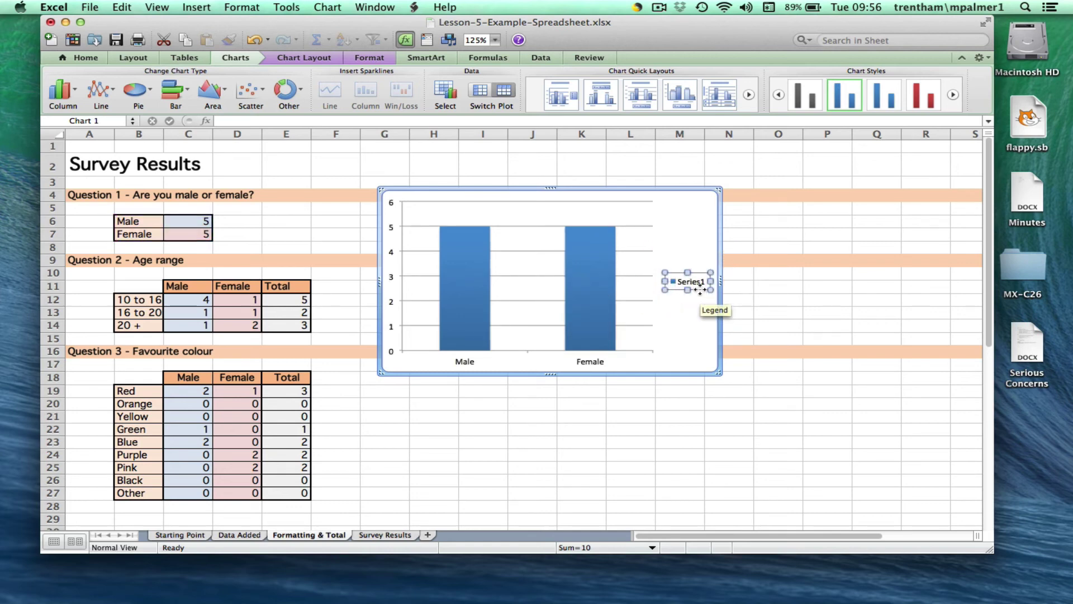
pyautogui.press('Delete')
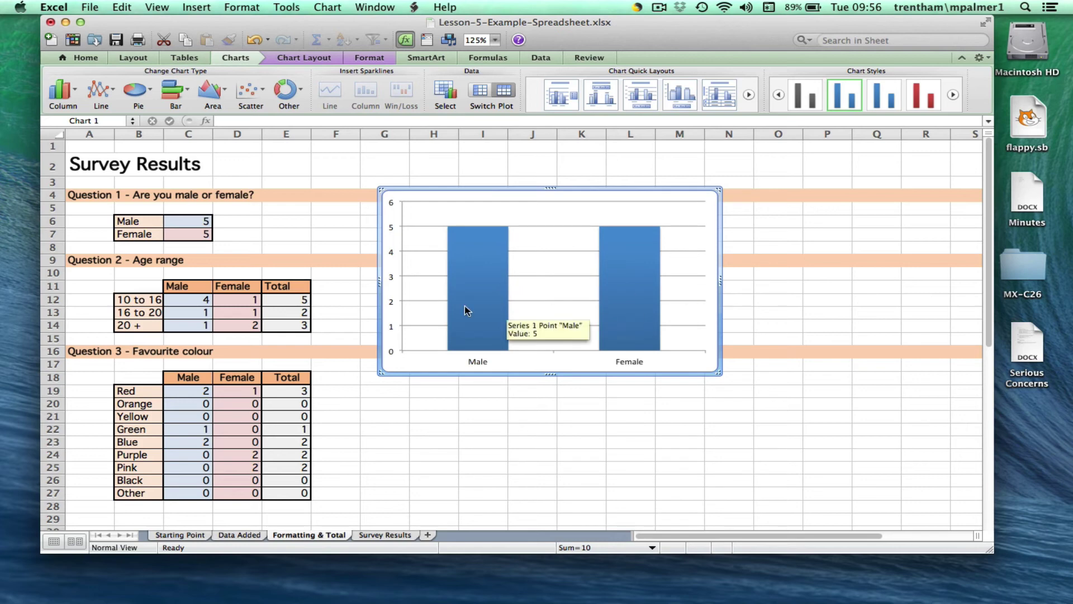
# Fill only the Male column of the chart with orange
pyautogui.click(479, 307)
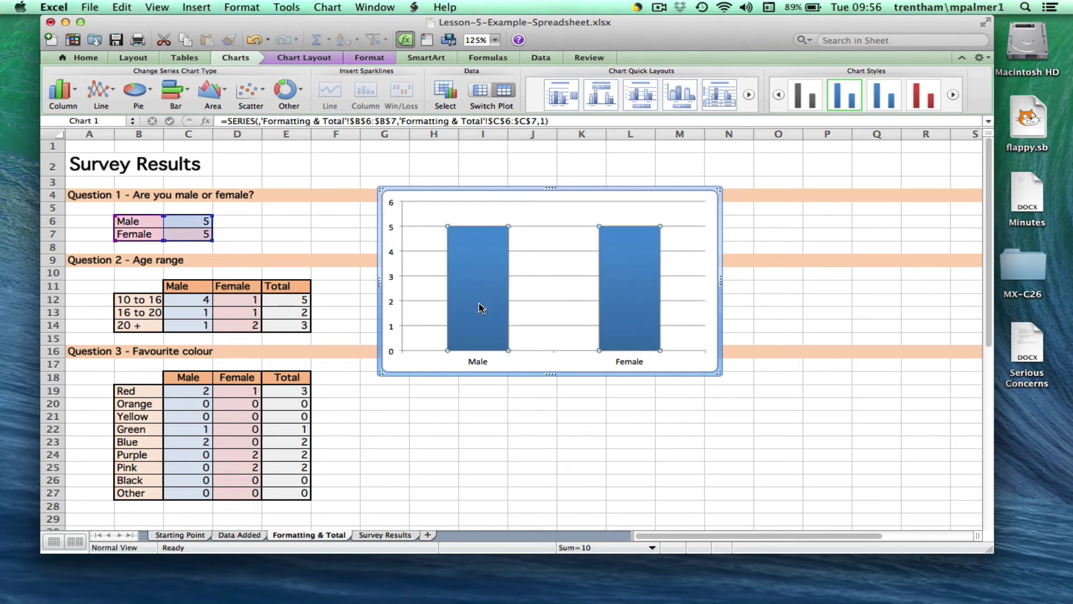
pyautogui.click(479, 308)
pyautogui.click(86, 57)
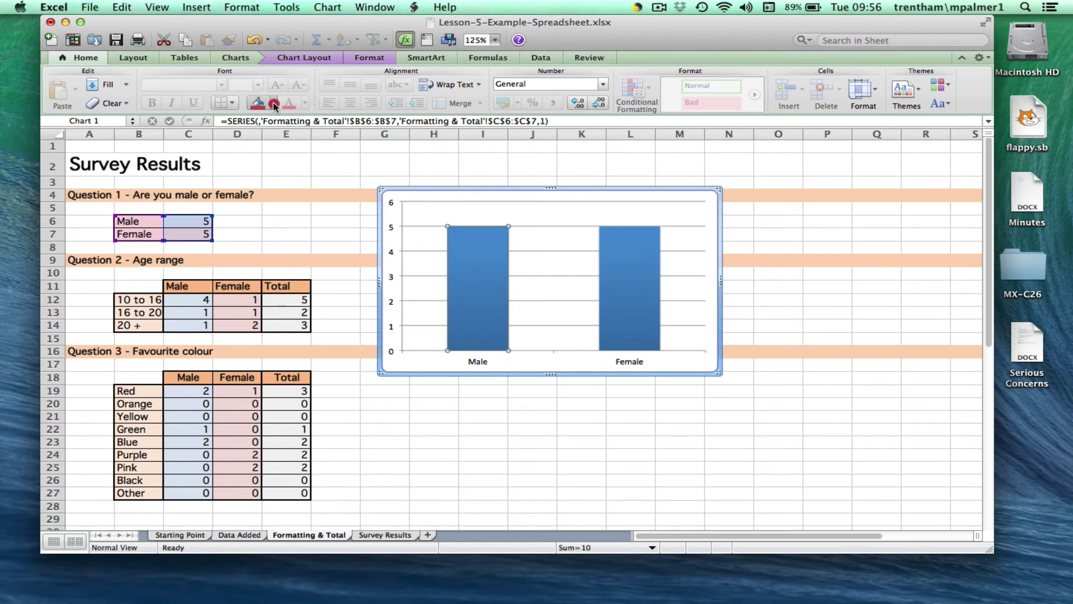
pyautogui.click(272, 104)
pyautogui.click(347, 166)
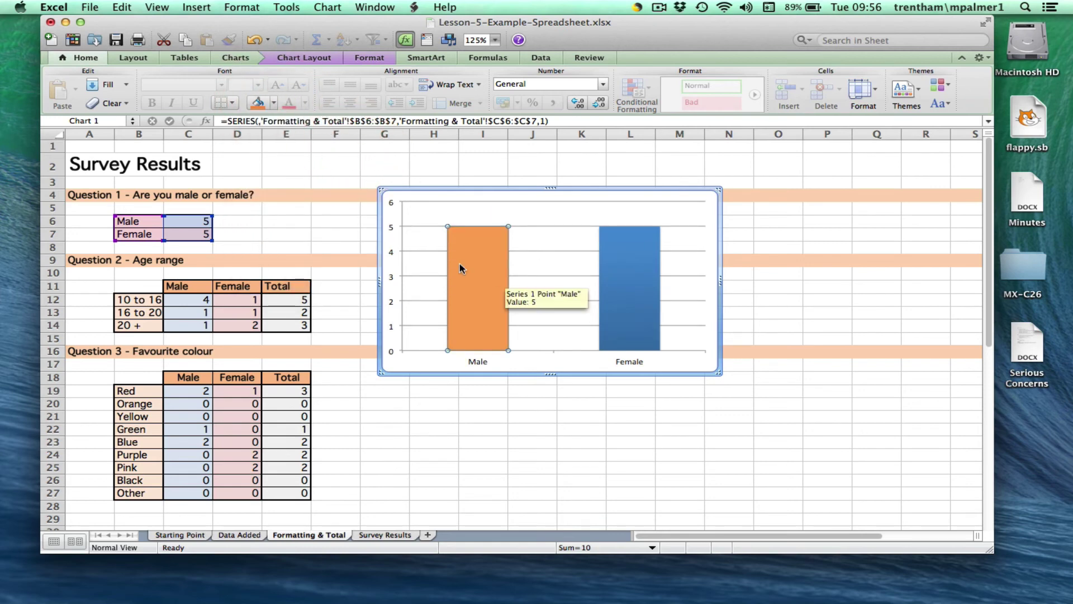
# Add a title above the chart's plot area reading "Are you male or female?"
pyautogui.click(471, 374)
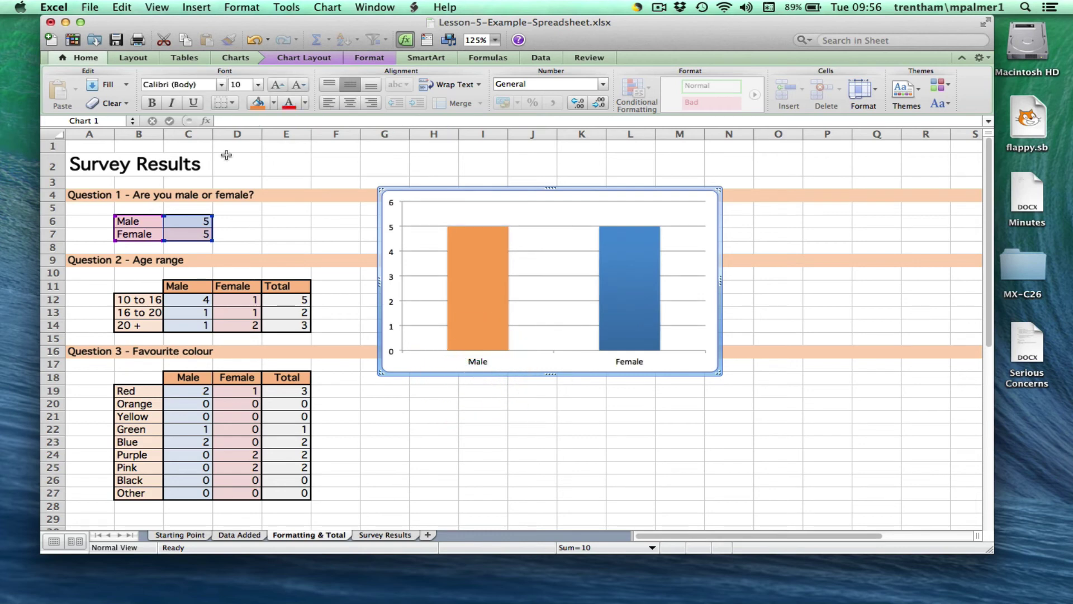
pyautogui.click(298, 57)
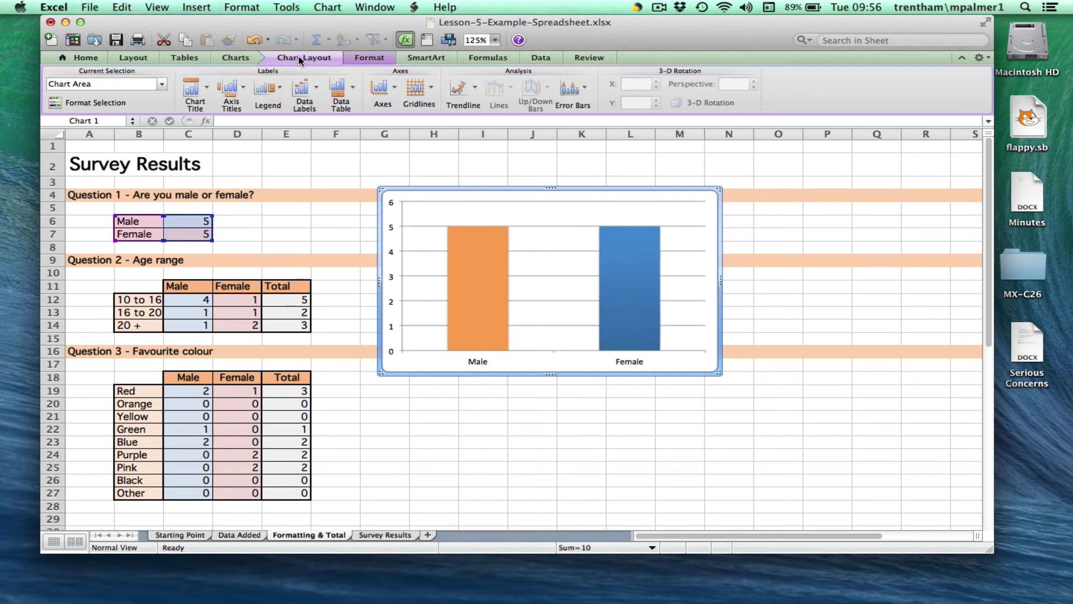
pyautogui.click(185, 85)
pyautogui.click(241, 138)
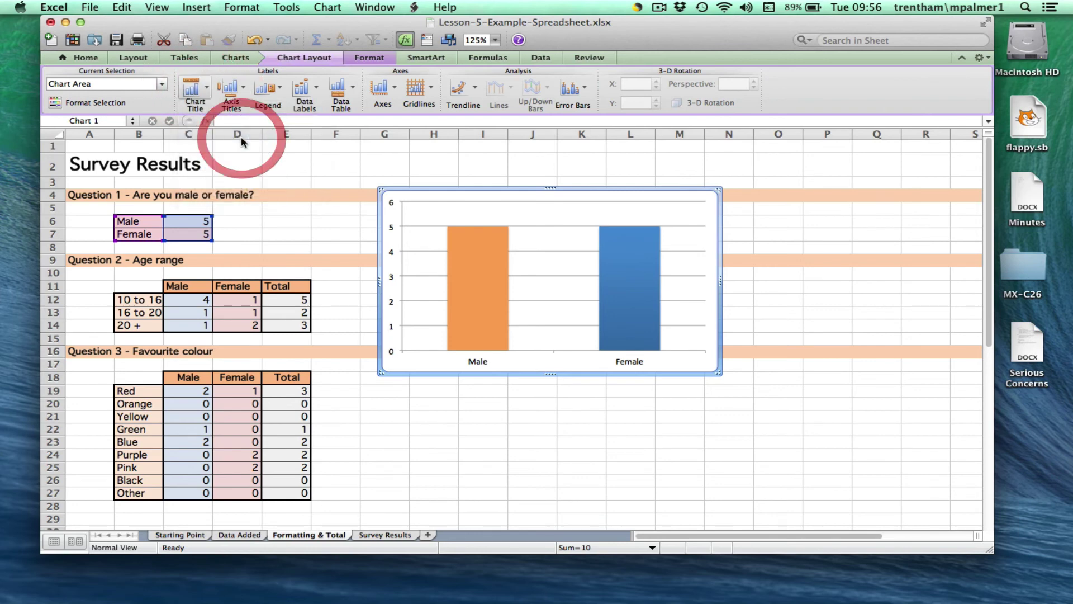
pyautogui.click(584, 209)
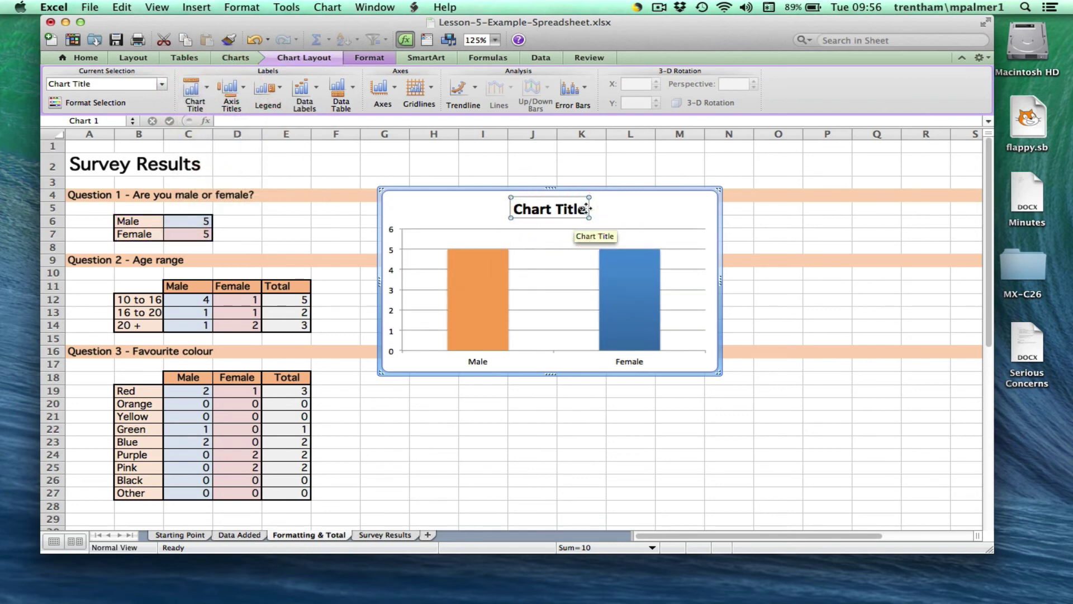
pyautogui.press('super+a')
pyautogui.write('Ar')
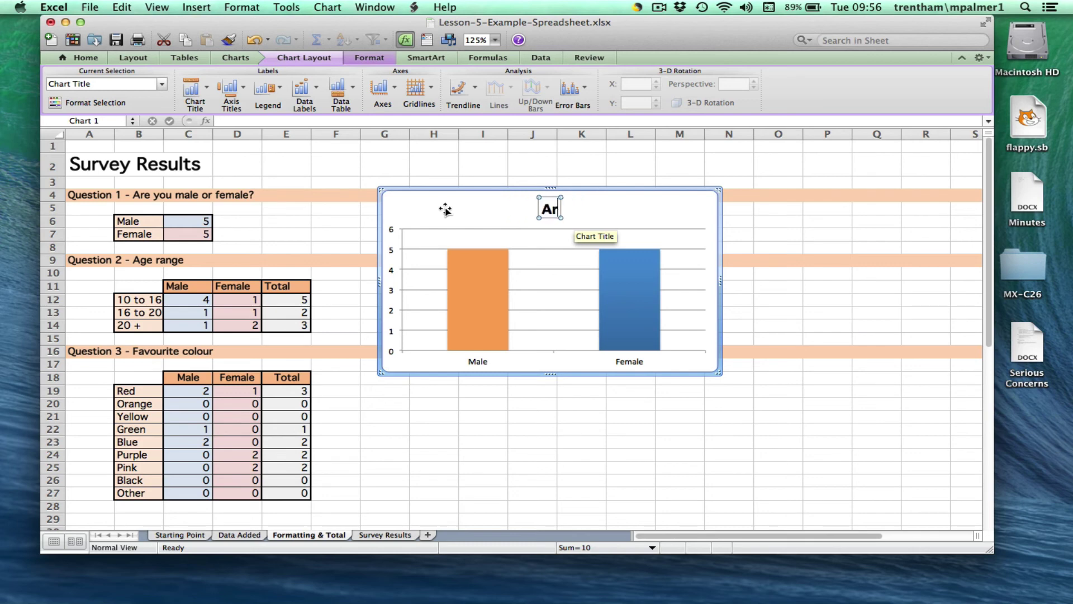
pyautogui.write('e you male or f')
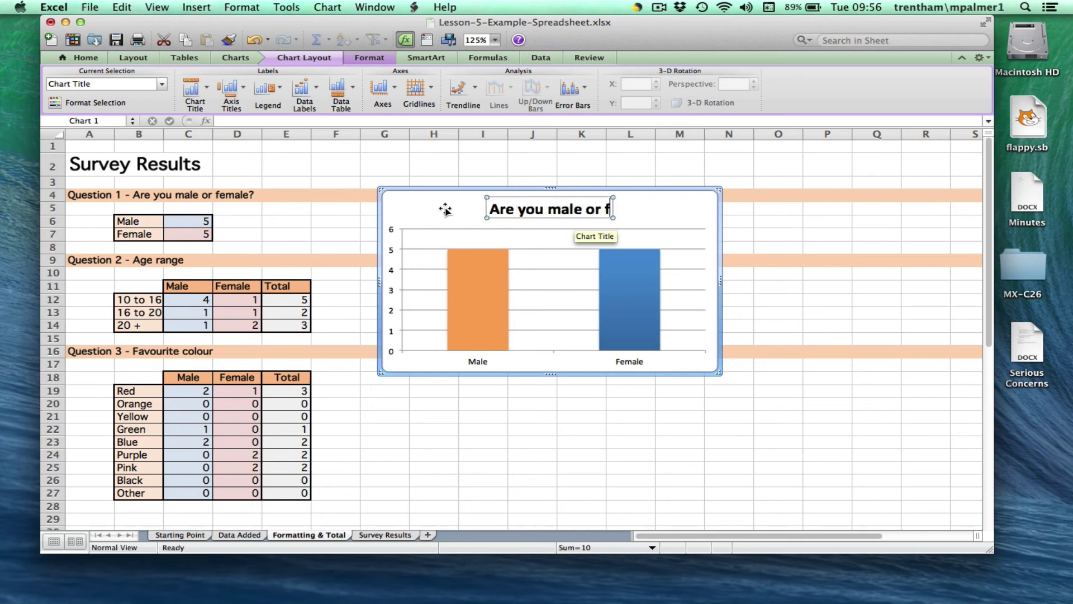
pyautogui.write('emale?')
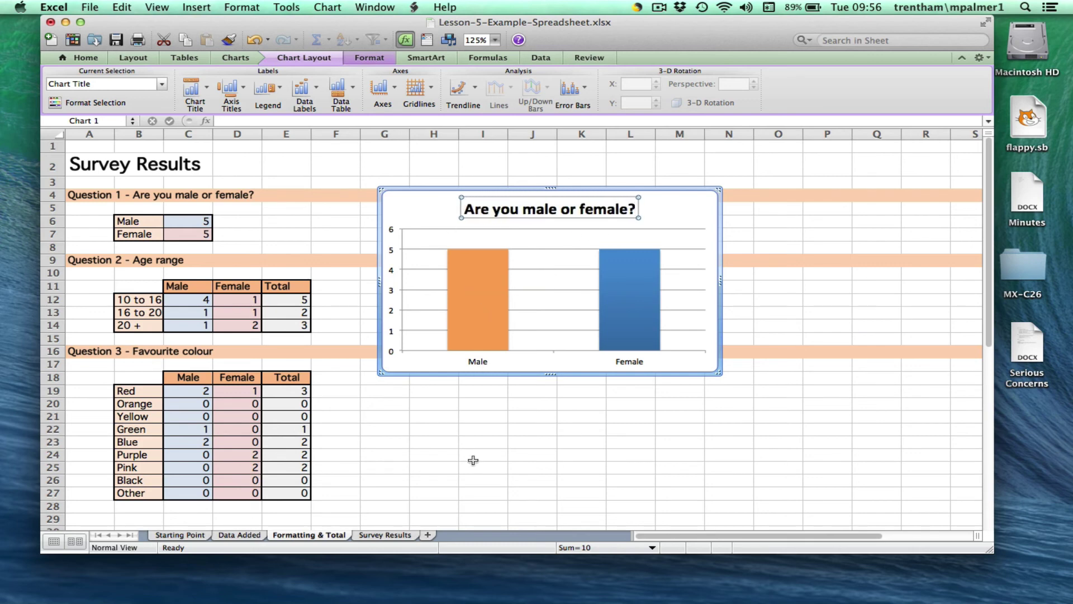
pyautogui.click(550, 426)
# Add a rotated vertical axis title to the chart reading "The number of people asked"
pyautogui.click(508, 366)
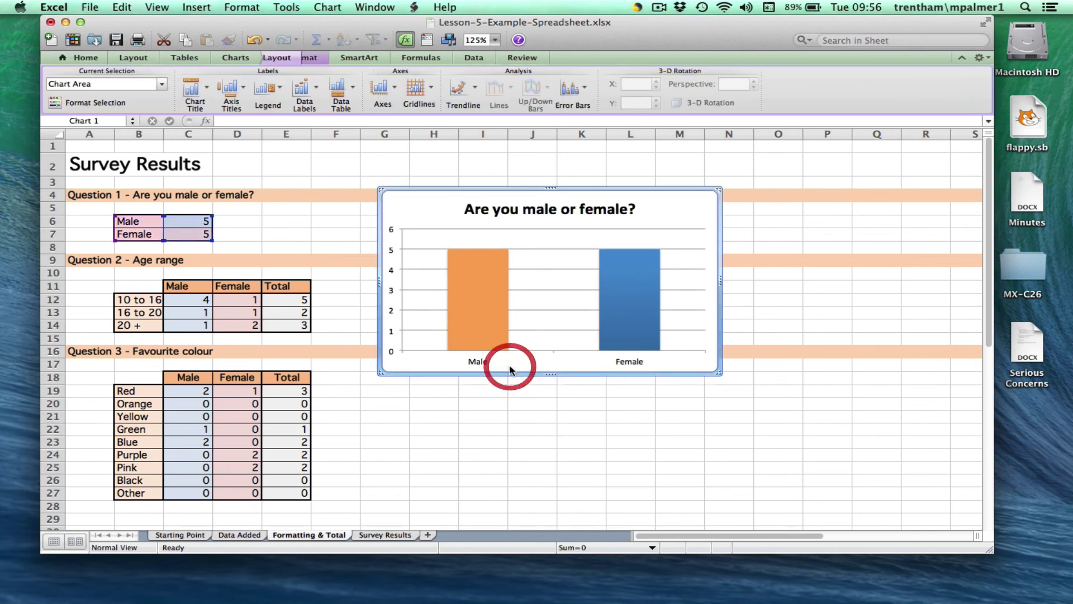
pyautogui.click(235, 89)
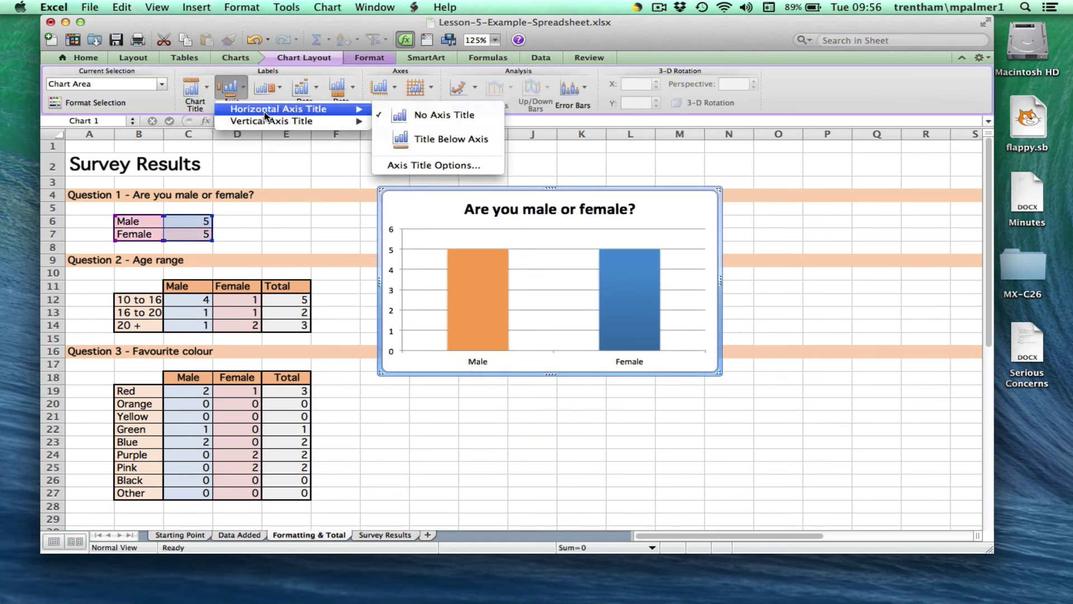
pyautogui.moveTo(278, 123)
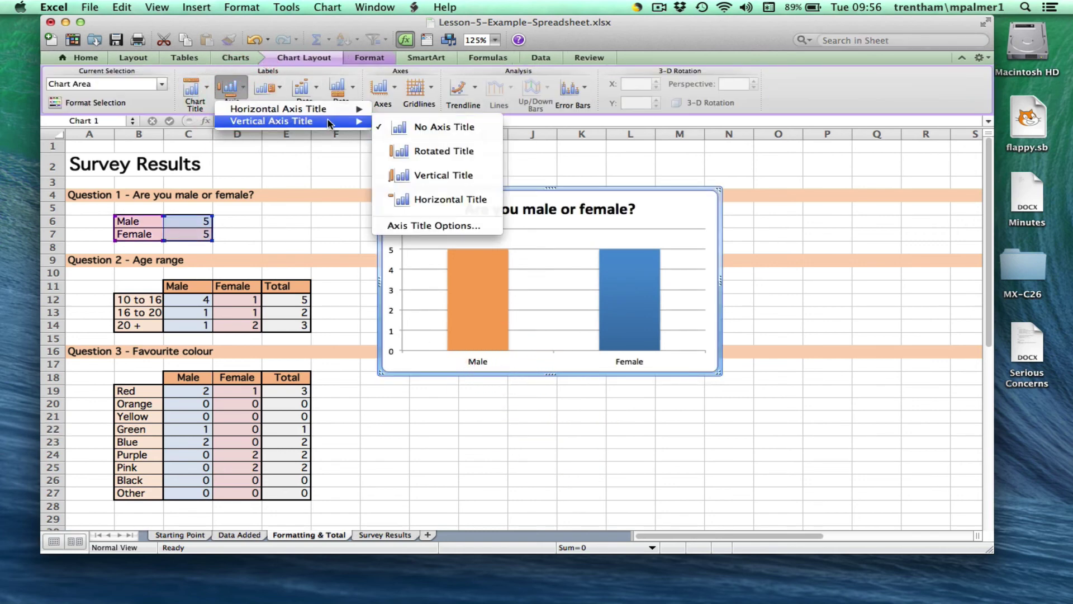
pyautogui.click(453, 152)
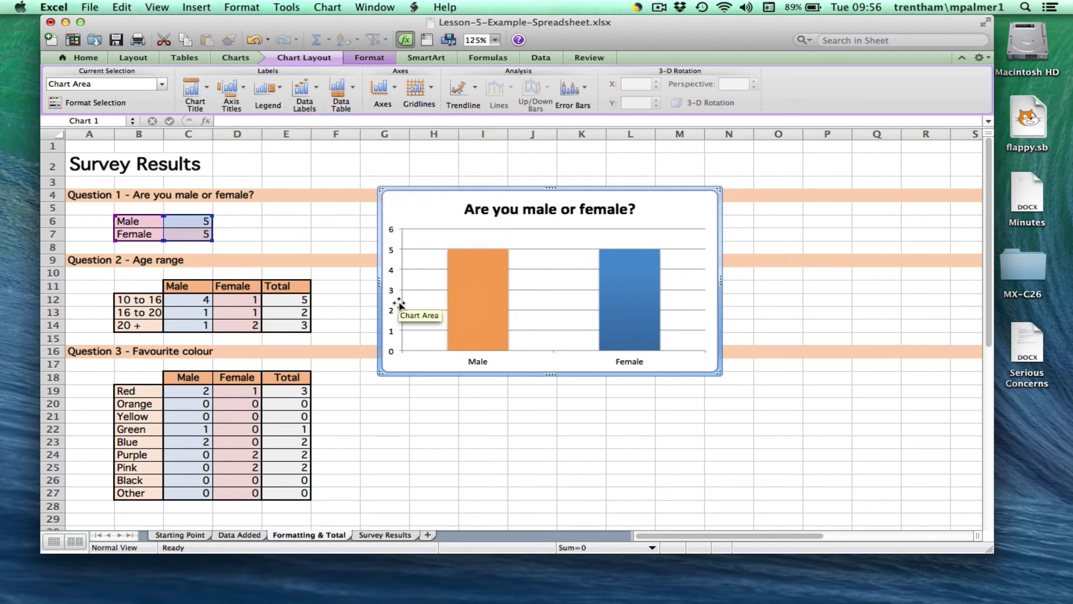
pyautogui.click(402, 279)
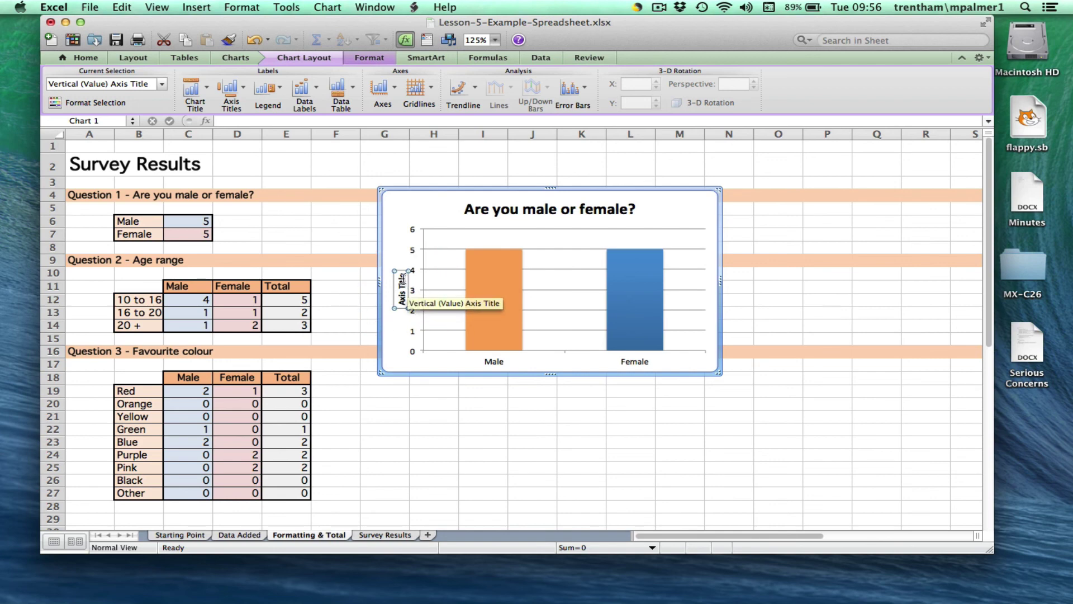
pyautogui.moveTo(400, 274); pyautogui.dragTo(399, 328)
pyautogui.write('Whe number of people asked')
pyautogui.click(582, 471)
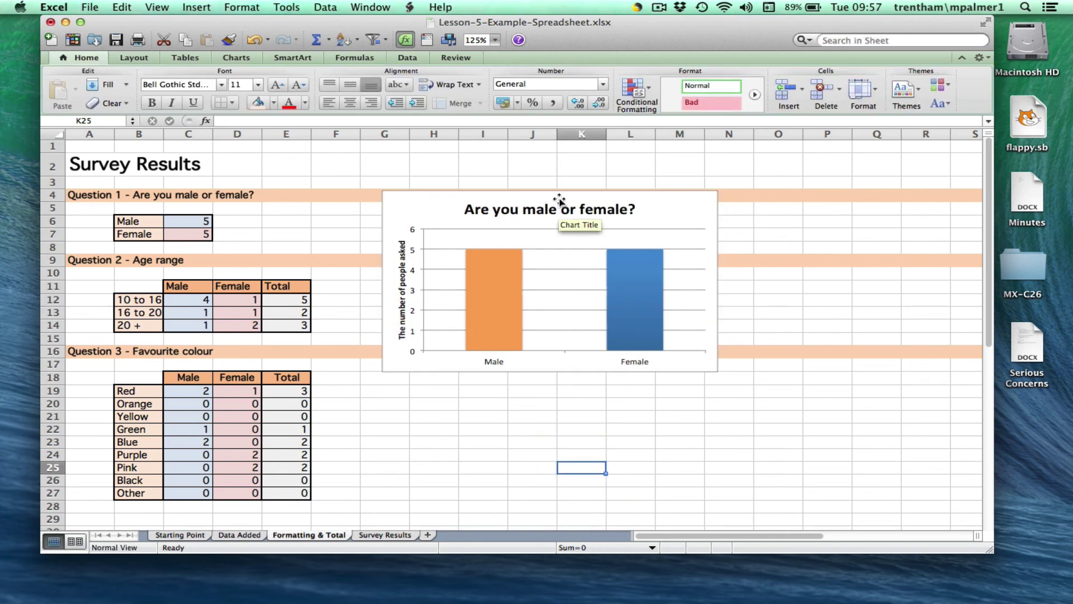
# Shift the chart title slightly up towards the chart's edge and back down just above the plot area
pyautogui.moveTo(560, 204); pyautogui.dragTo(560, 166)
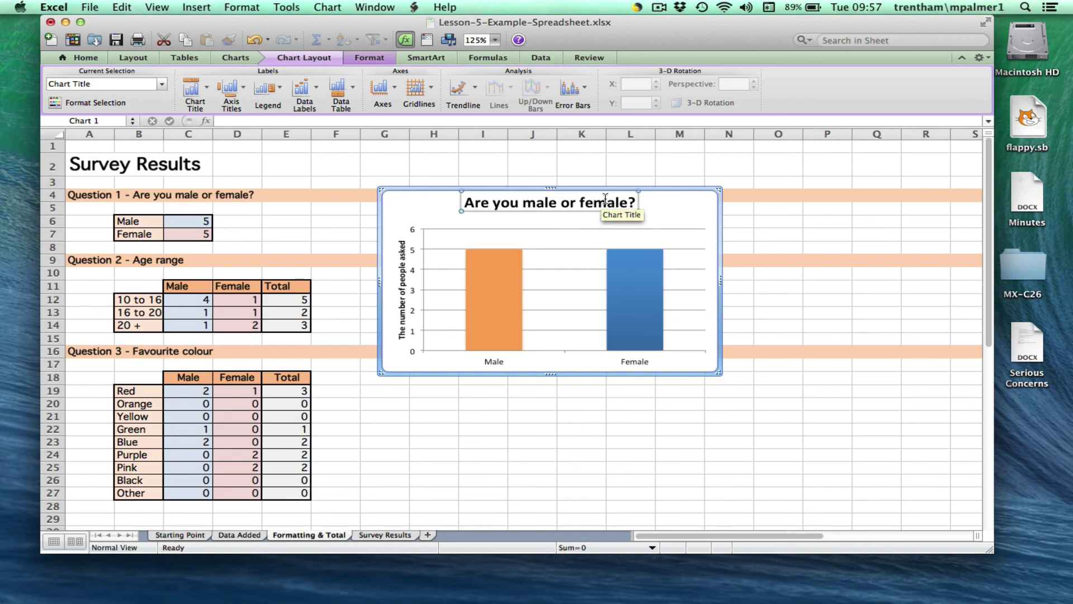
pyautogui.moveTo(595, 211); pyautogui.dragTo(596, 217)
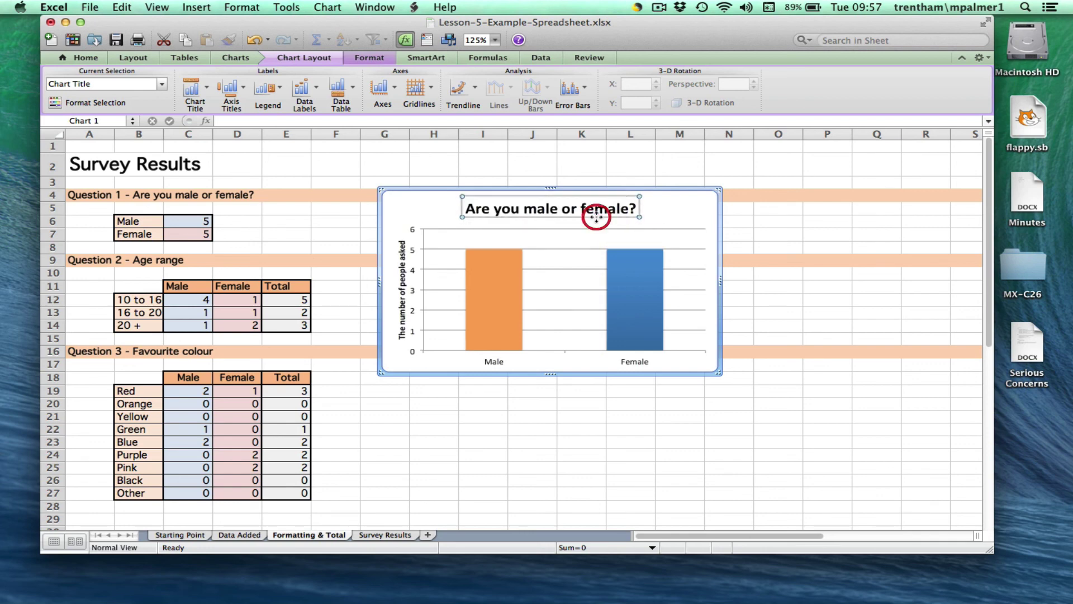